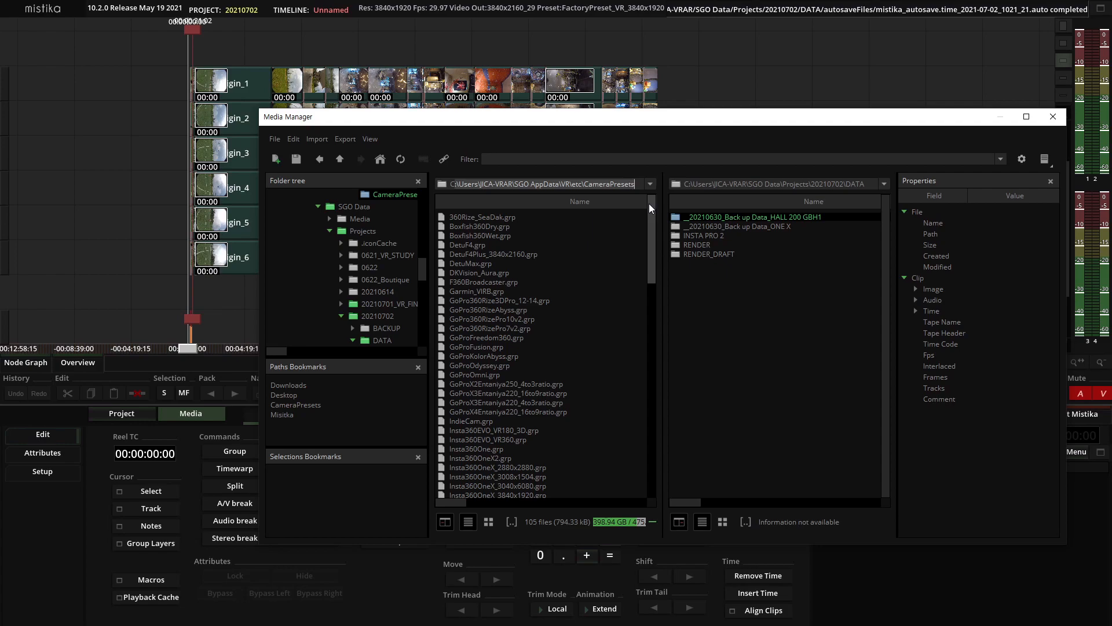
Add the VR/etc/CameraPresets folder to the paths bookmarks and select the new bookmark
{"action": "mouse_move", "coordinate": [650, 208]}
{"action": "left_mouse_down"}
{"action": "mouse_move", "coordinate": [645, 440]}
{"action": "mouse_move", "coordinate": [658, 193]}
{"action": "left_mouse_up"}
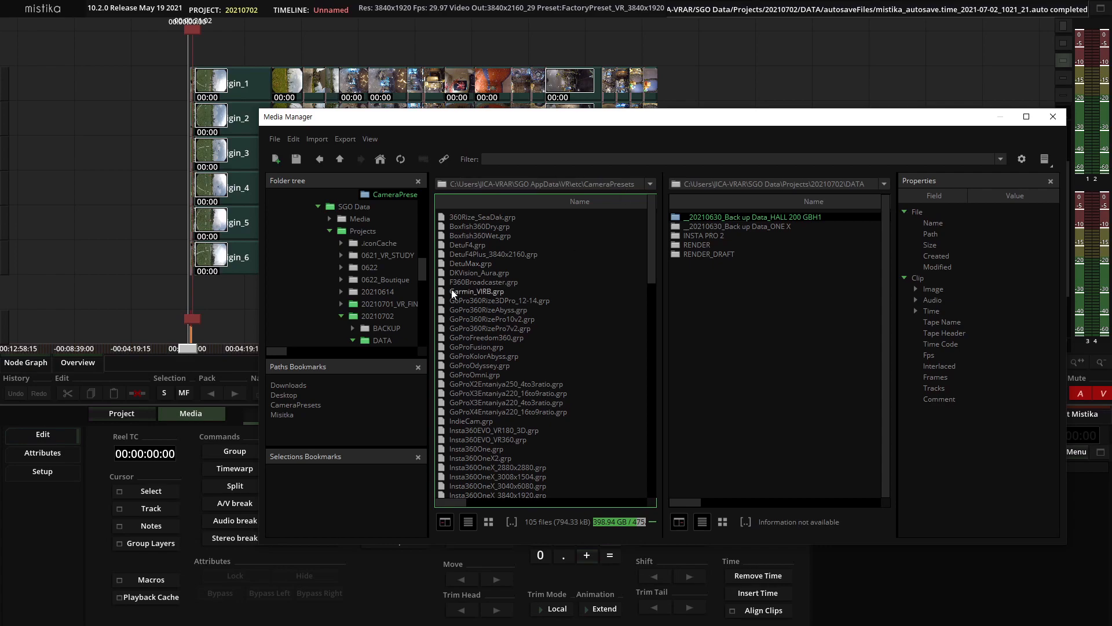
{"action": "scroll", "coordinate": [391, 267], "scroll_direction": "up", "scroll_amount": 2}
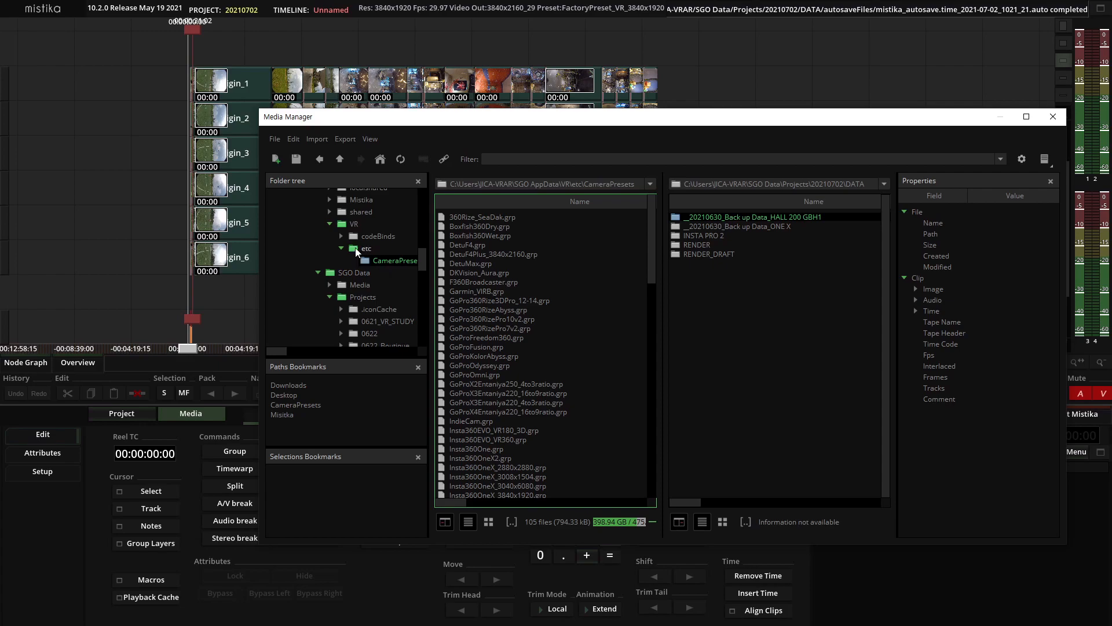
{"action": "scroll", "coordinate": [356, 252], "scroll_direction": "up", "scroll_amount": 1}
{"action": "left_click_drag", "start_coordinate": [384, 294], "coordinate": [318, 435]}
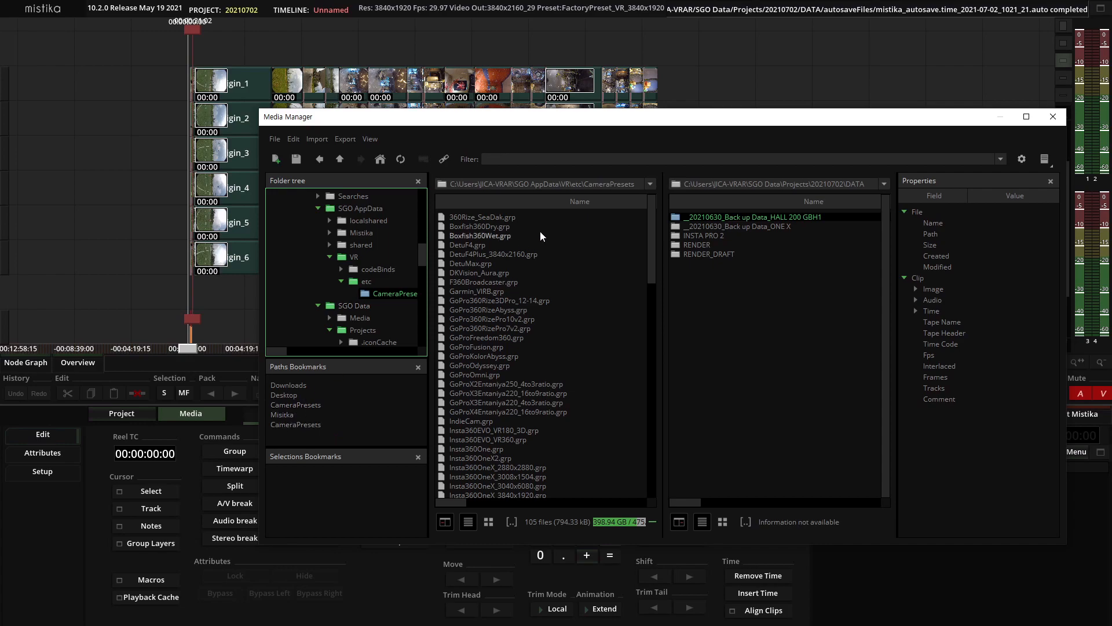
{"action": "left_click", "coordinate": [591, 219]}
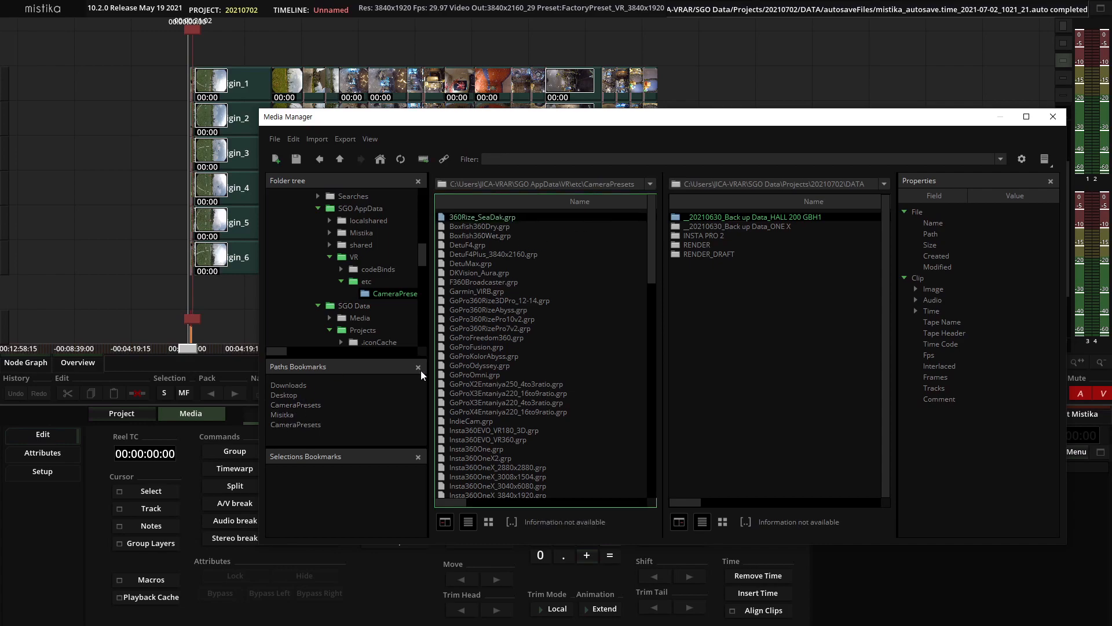
{"action": "left_click", "coordinate": [286, 426]}
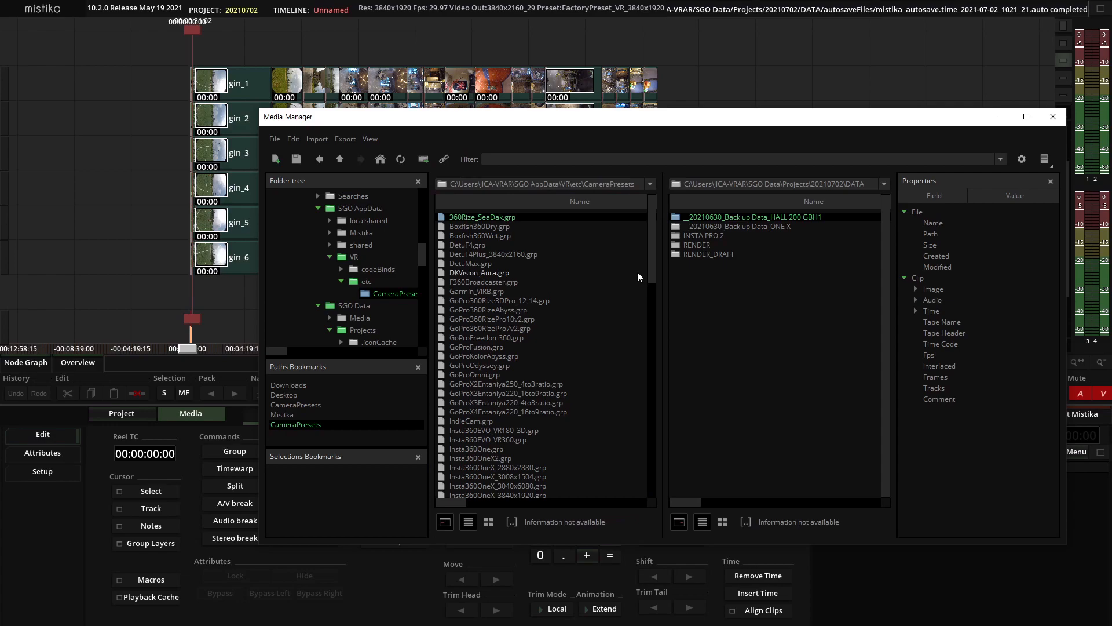
Examine the camera preset files and the path of the CameraPresets folder, and view the Mistika VR product page
{"action": "scroll", "coordinate": [637, 276], "scroll_direction": "down", "scroll_amount": 10}
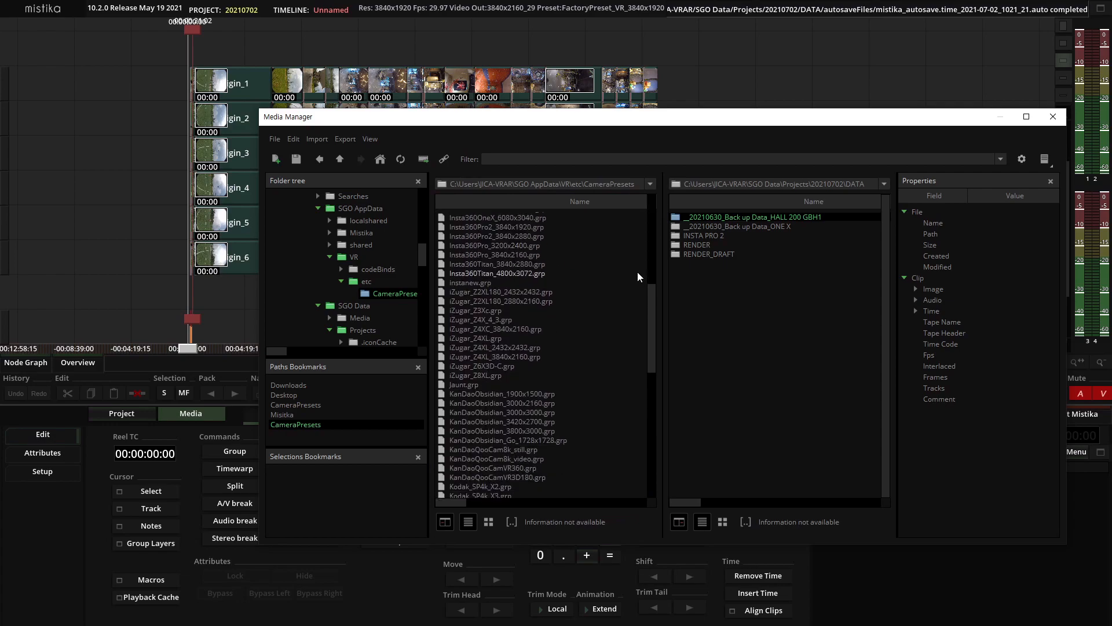
{"action": "scroll", "coordinate": [637, 276], "scroll_direction": "down", "scroll_amount": 2}
{"action": "scroll", "coordinate": [637, 276], "scroll_direction": "down", "scroll_amount": 4}
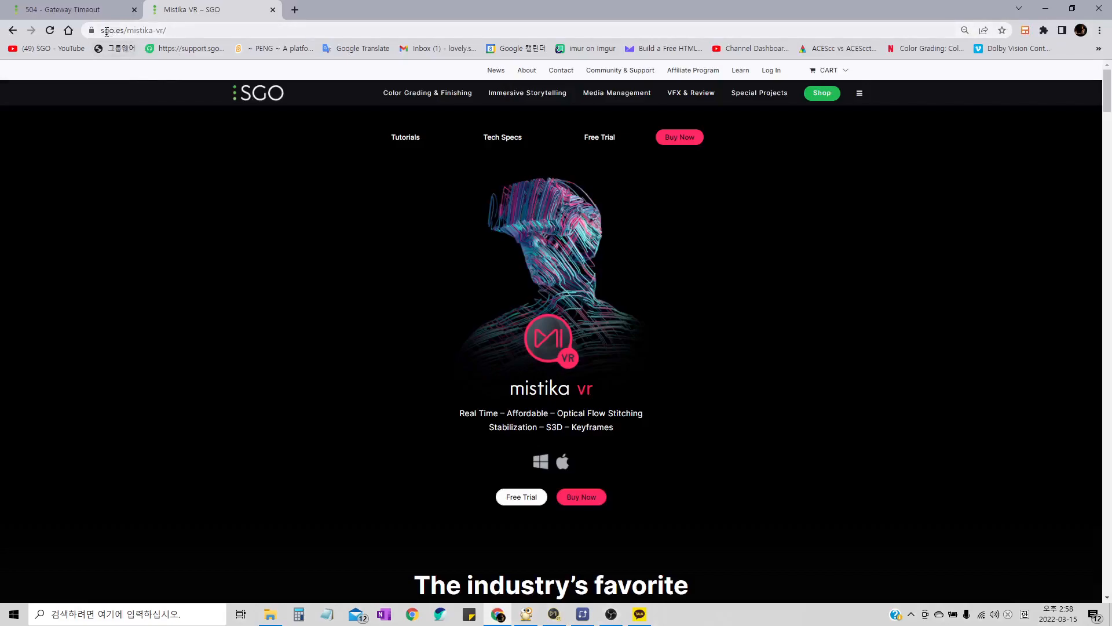
{"action": "mouse_move", "coordinate": [520, 103]}
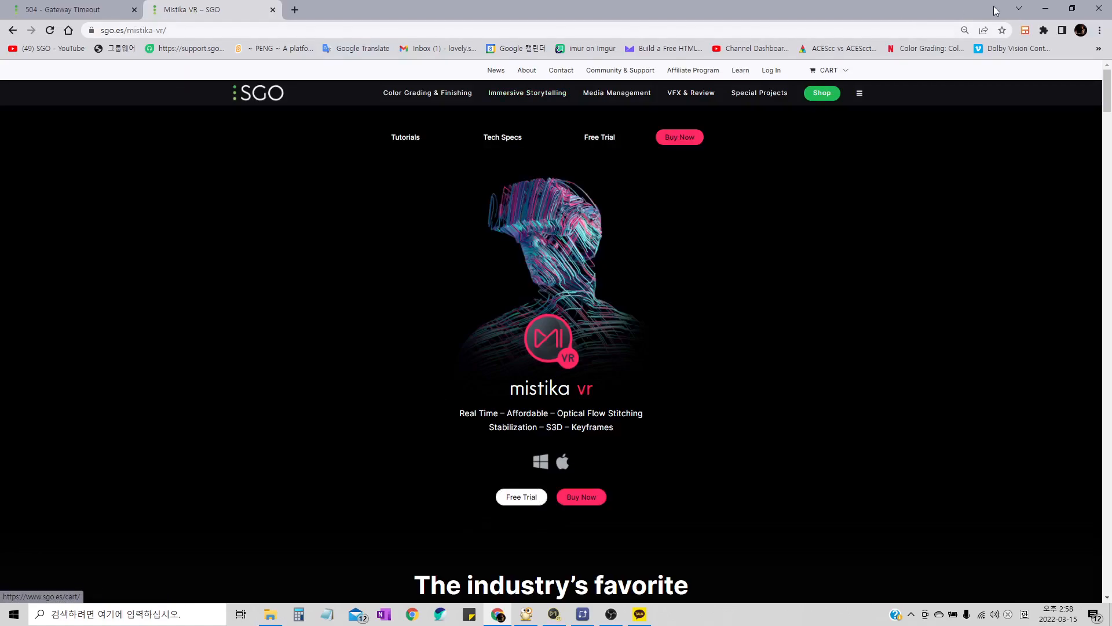
{"action": "left_click", "coordinate": [1047, 9]}
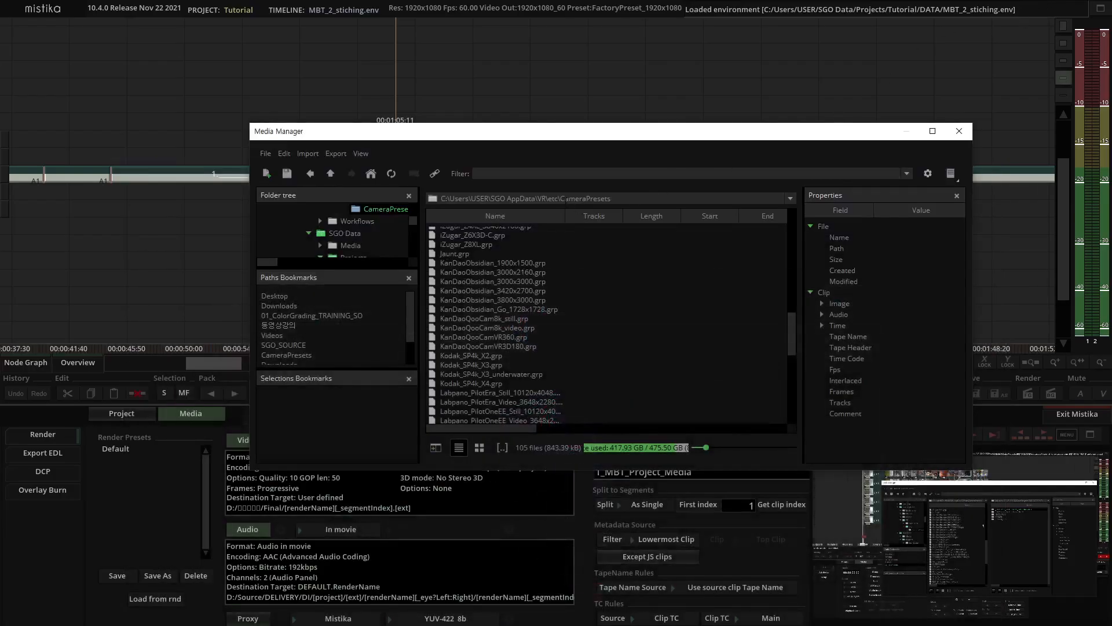
{"action": "left_click_drag", "start_coordinate": [508, 199], "coordinate": [611, 200]}
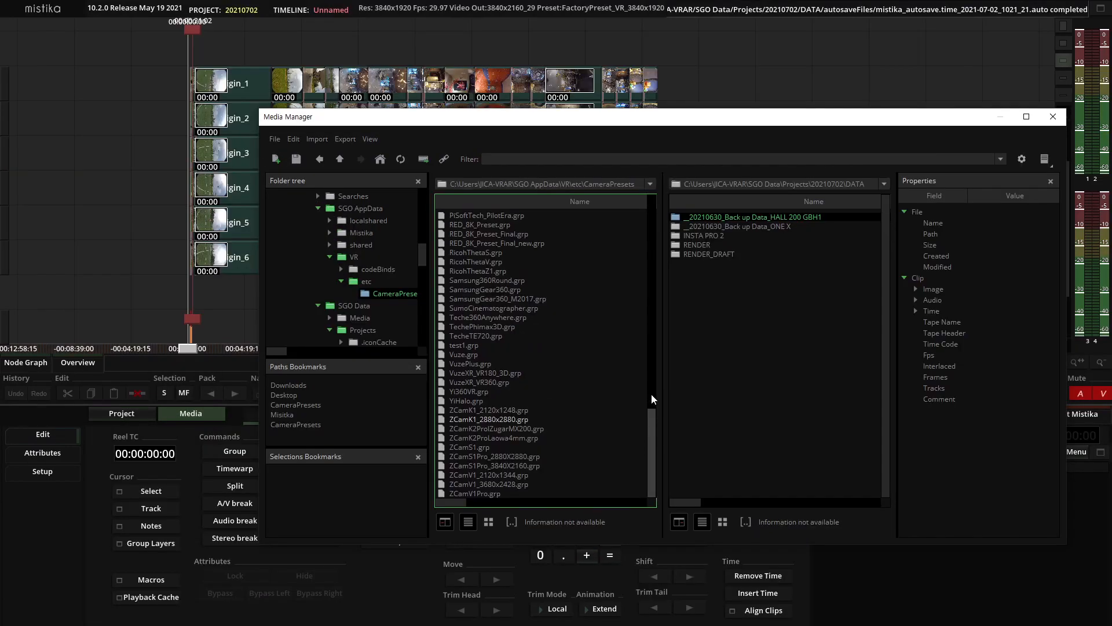
{"action": "scroll", "coordinate": [652, 394], "scroll_direction": "down", "scroll_amount": 5}
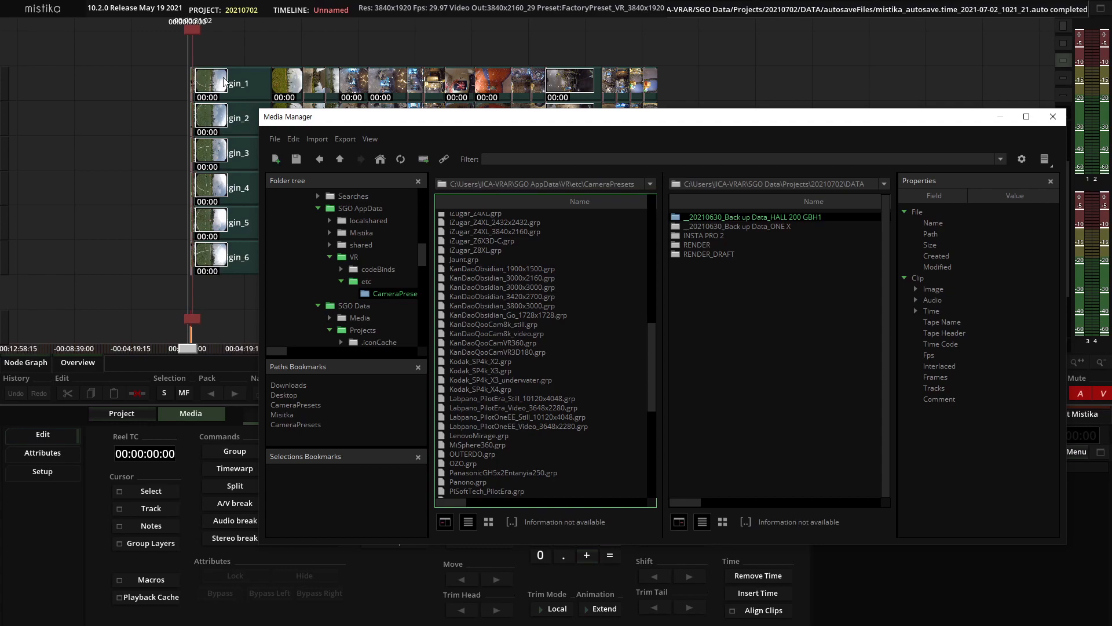
{"action": "scroll", "coordinate": [514, 332], "scroll_direction": "up", "scroll_amount": 6}
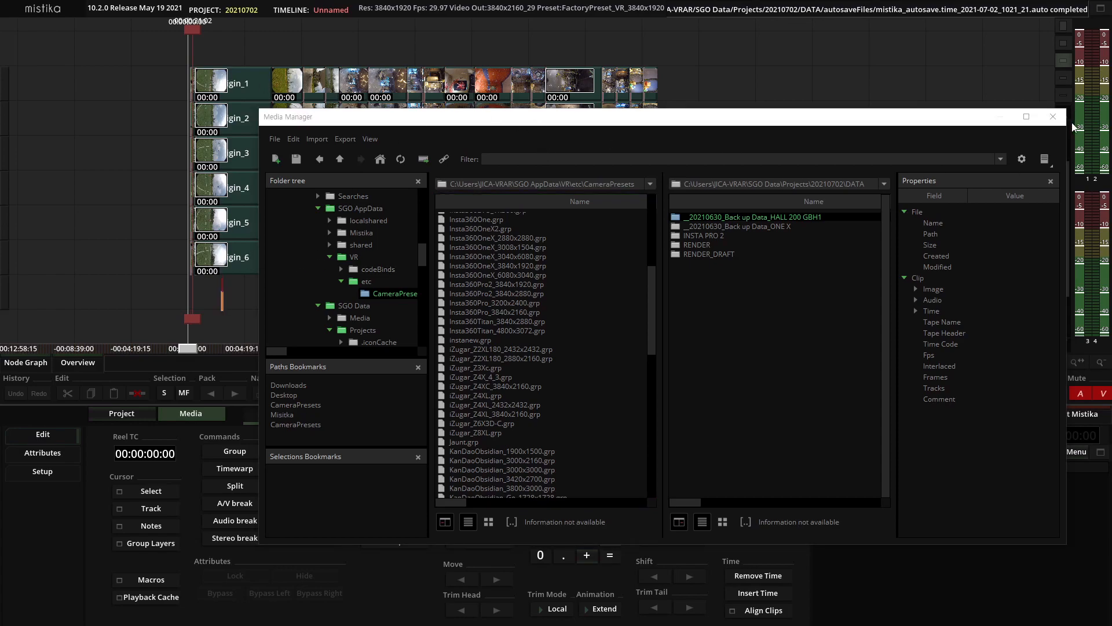
Close the Media Manager and check the source size of the second origin_1 clip in the effects editor
{"action": "left_click", "coordinate": [1045, 119]}
{"action": "double_click", "coordinate": [226, 81]}
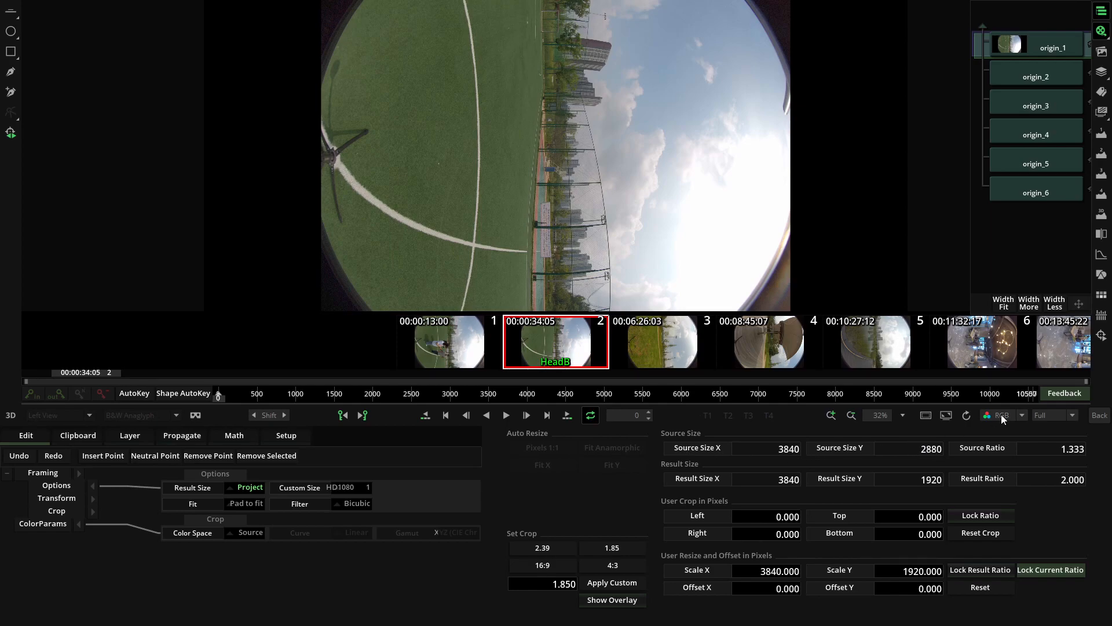
{"action": "left_click", "coordinate": [1089, 417]}
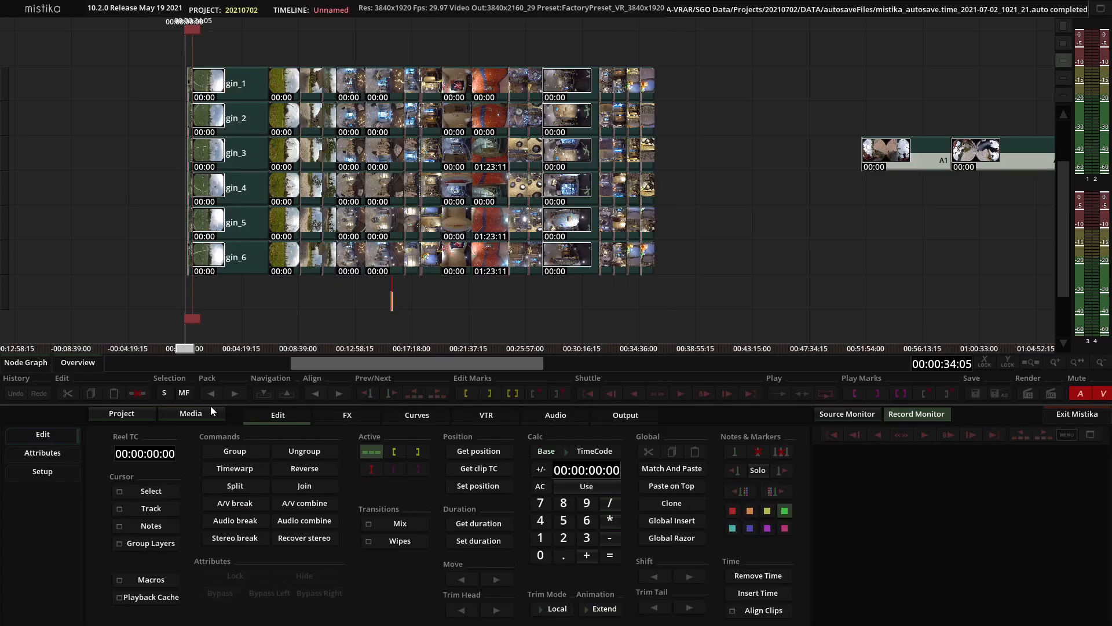
Load the Insta360Pro2_3840x2880.grp camera preset onto the timeline above the fourth shot of the stacked origin clips
{"action": "left_click", "coordinate": [218, 408]}
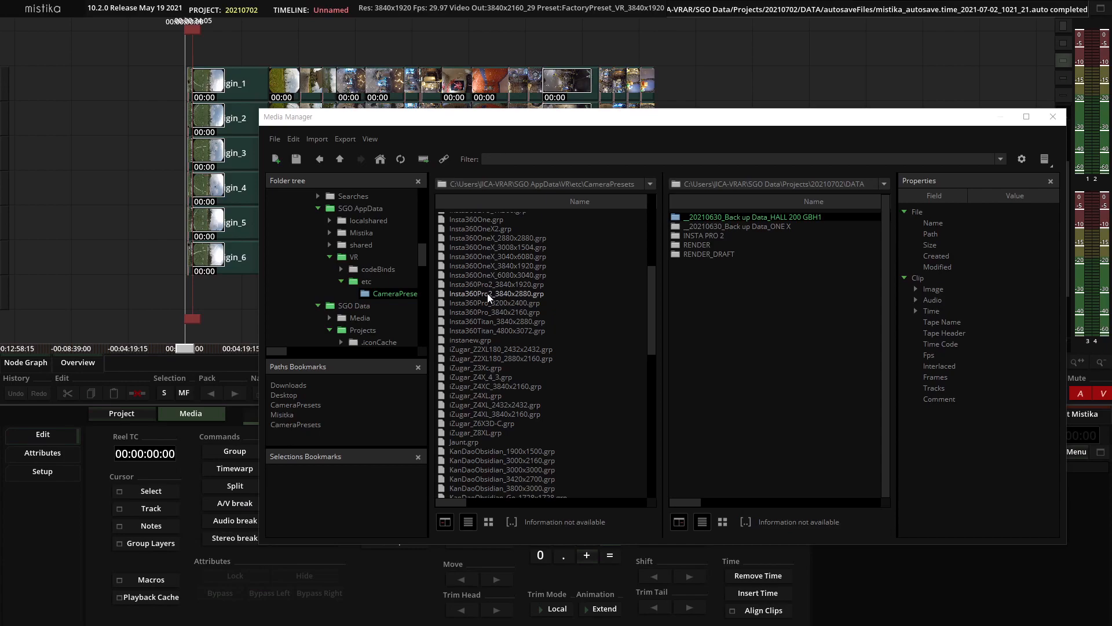
{"action": "left_click", "coordinate": [512, 294]}
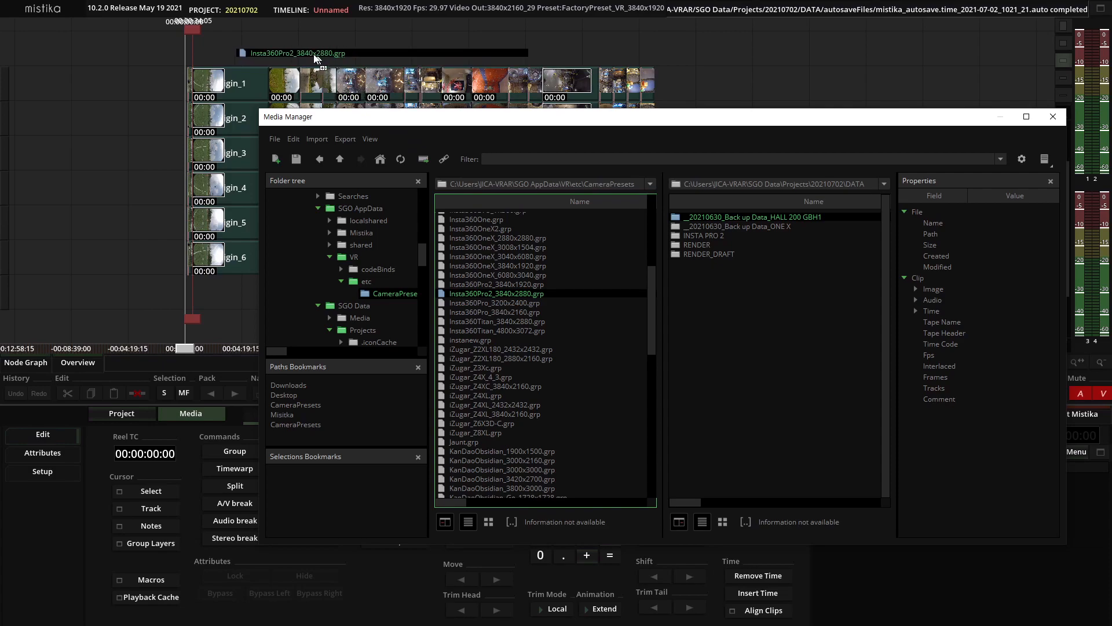
{"action": "left_click", "coordinate": [1053, 116]}
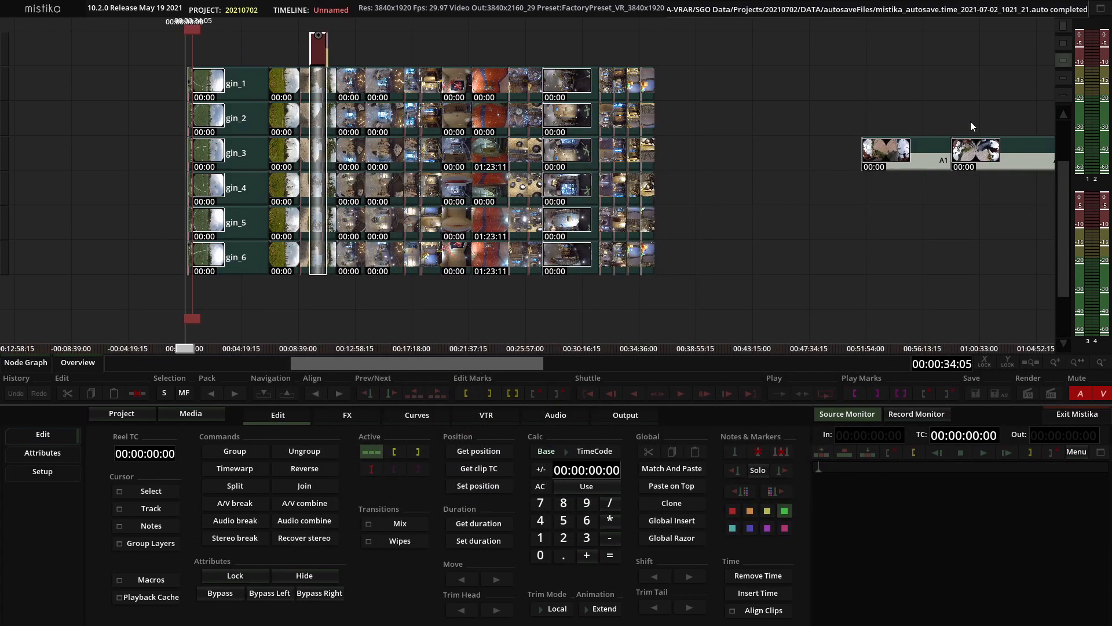
Open the VR Stitch effect above the origin clips to examine the stitched panorama, and return to the timeline
{"action": "left_click", "coordinate": [796, 215]}
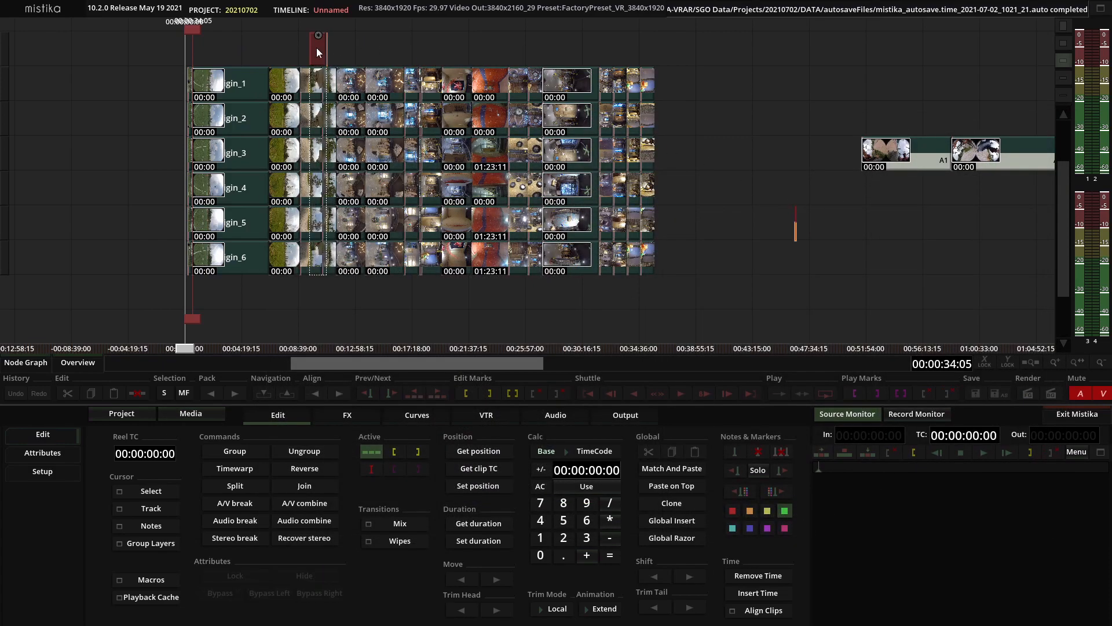
{"action": "scroll", "coordinate": [317, 48], "scroll_direction": "up", "scroll_amount": 2}
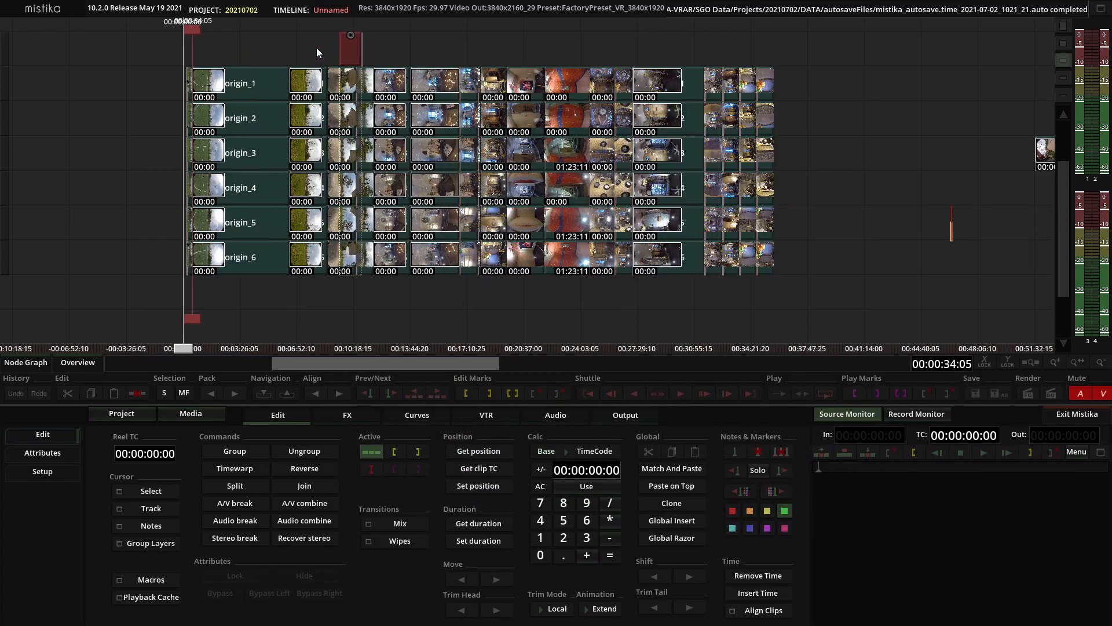
{"action": "left_click", "coordinate": [349, 44]}
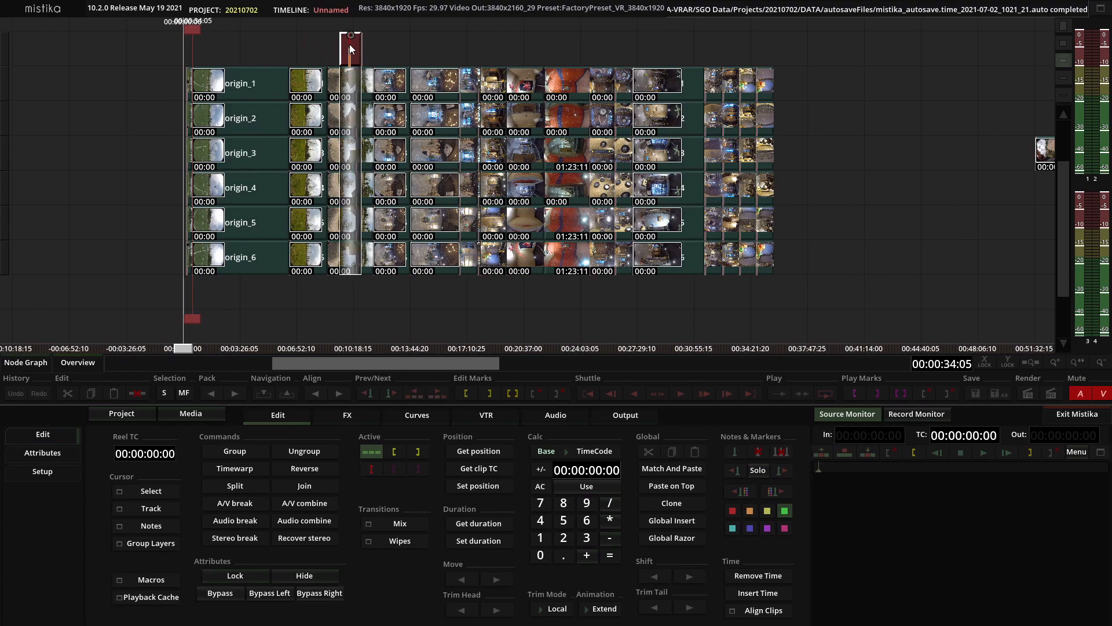
{"action": "double_click", "coordinate": [349, 44]}
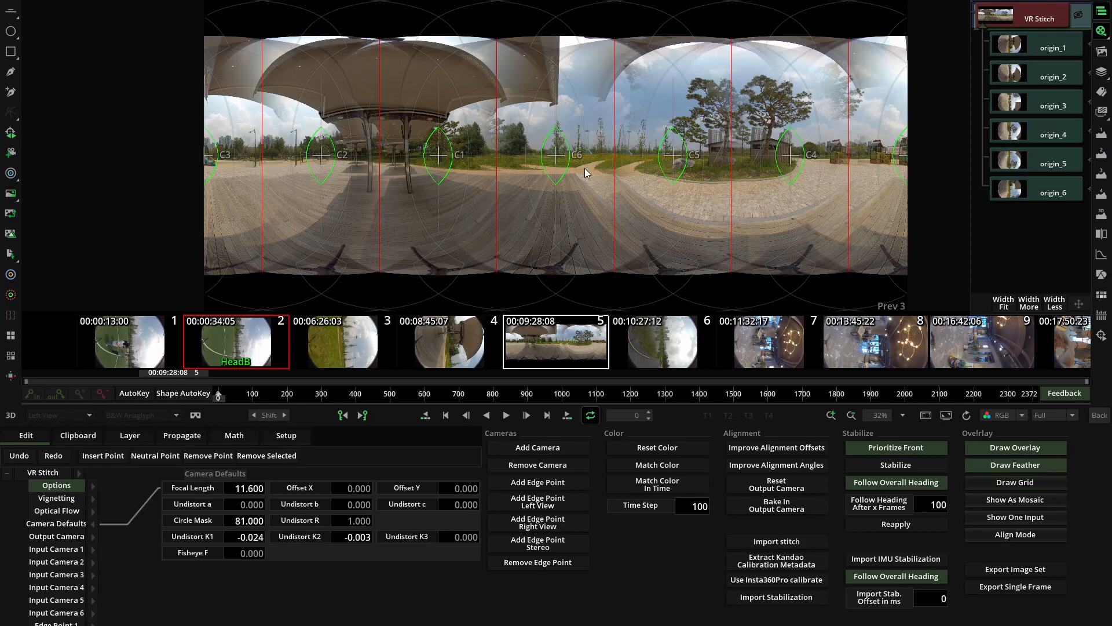
{"action": "left_click", "coordinate": [1101, 417]}
Cut the single VR Stitch effect and paste it on top of every clip in the origin_1 row
{"action": "scroll", "coordinate": [608, 103], "scroll_direction": "down", "scroll_amount": 2}
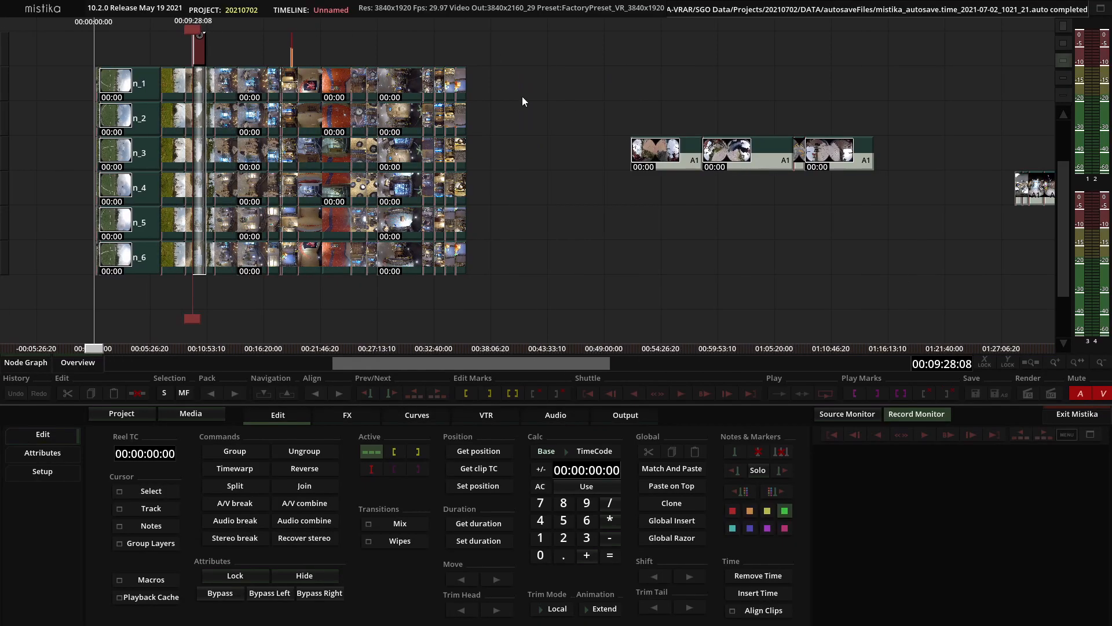
{"action": "left_click_drag", "start_coordinate": [477, 138], "coordinate": [600, 180]}
{"action": "left_click_drag", "start_coordinate": [332, 95], "coordinate": [320, 57]}
{"action": "key", "text": "Delete"}
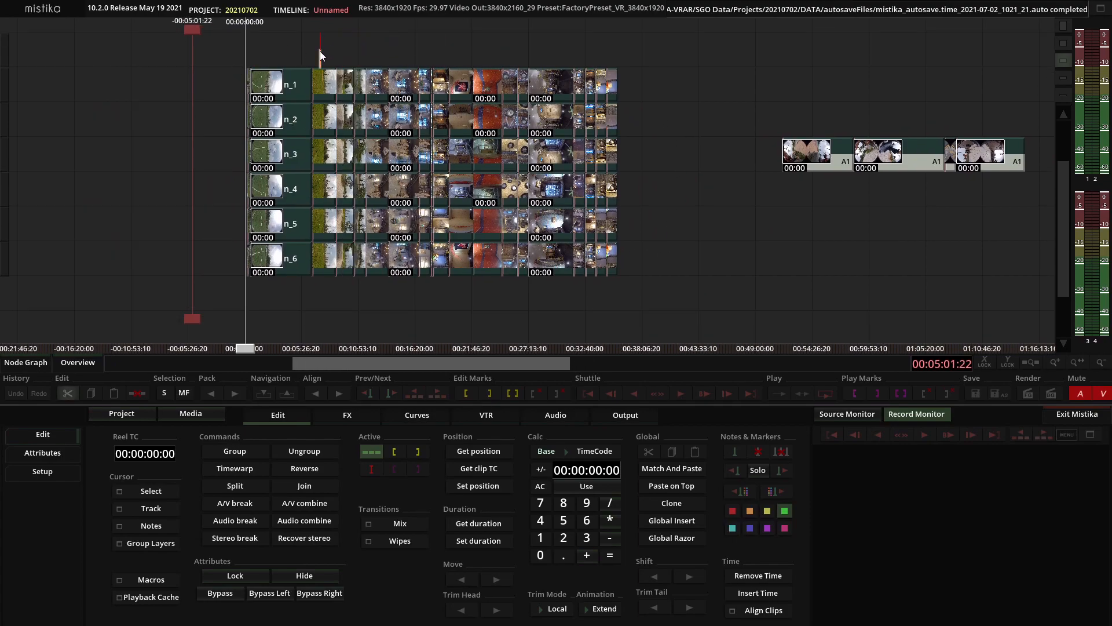
{"action": "left_click_drag", "start_coordinate": [219, 63], "coordinate": [705, 87]}
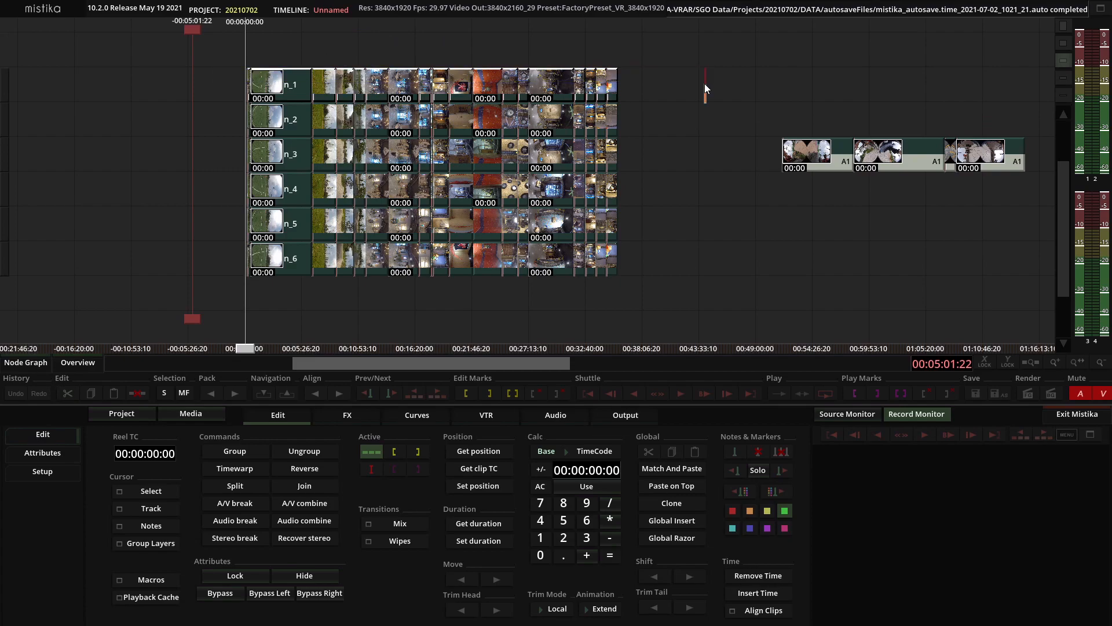
{"action": "key", "text": "ctrl+v"}
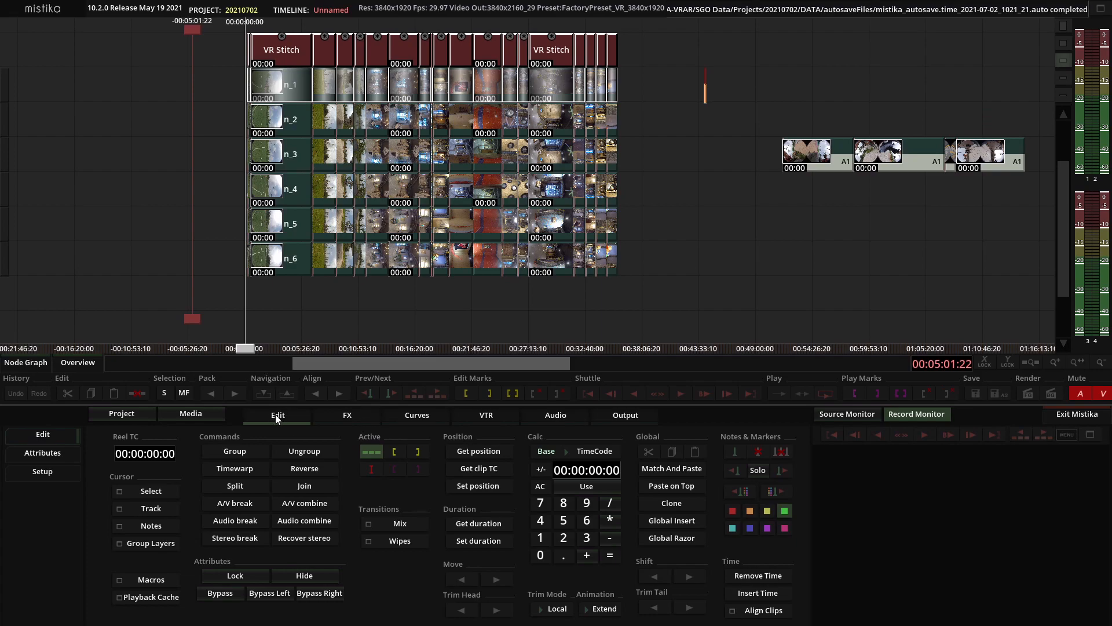
Temporarily lock the VR Stitch effects above the origin clips and unlock them again
{"action": "left_click", "coordinate": [238, 577]}
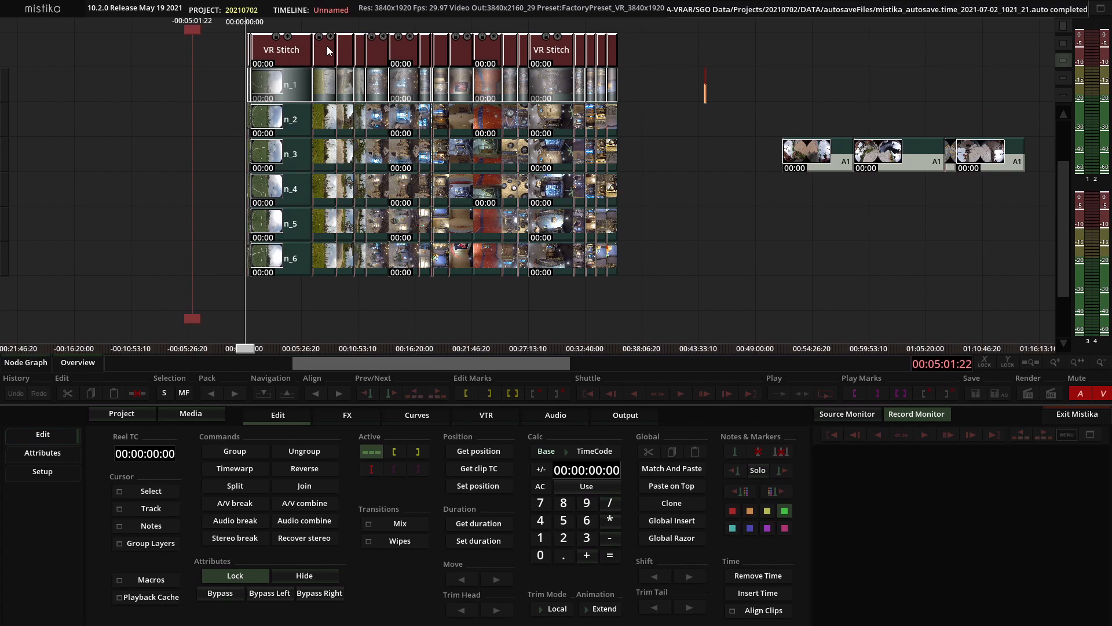
{"action": "left_click", "coordinate": [291, 55]}
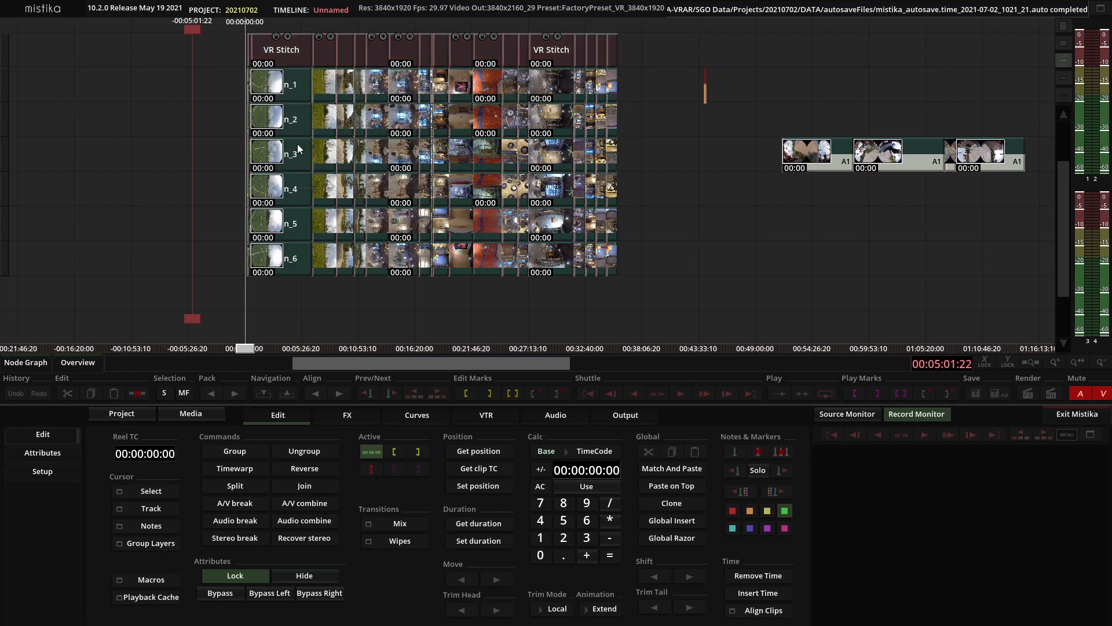
{"action": "left_click", "coordinate": [303, 221]}
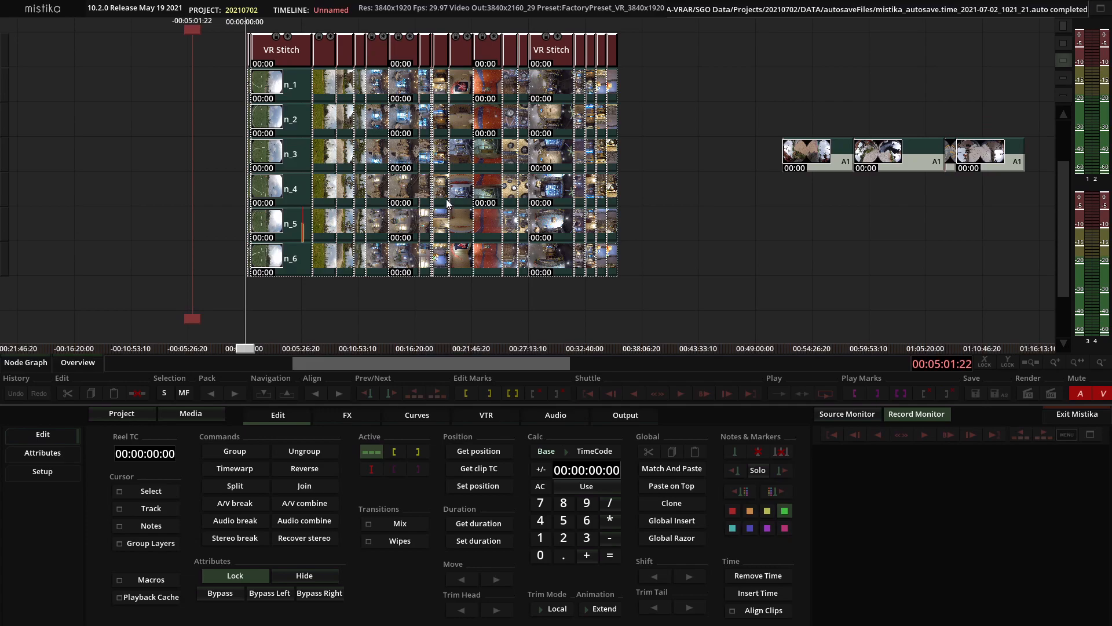
{"action": "left_click", "coordinate": [260, 570]}
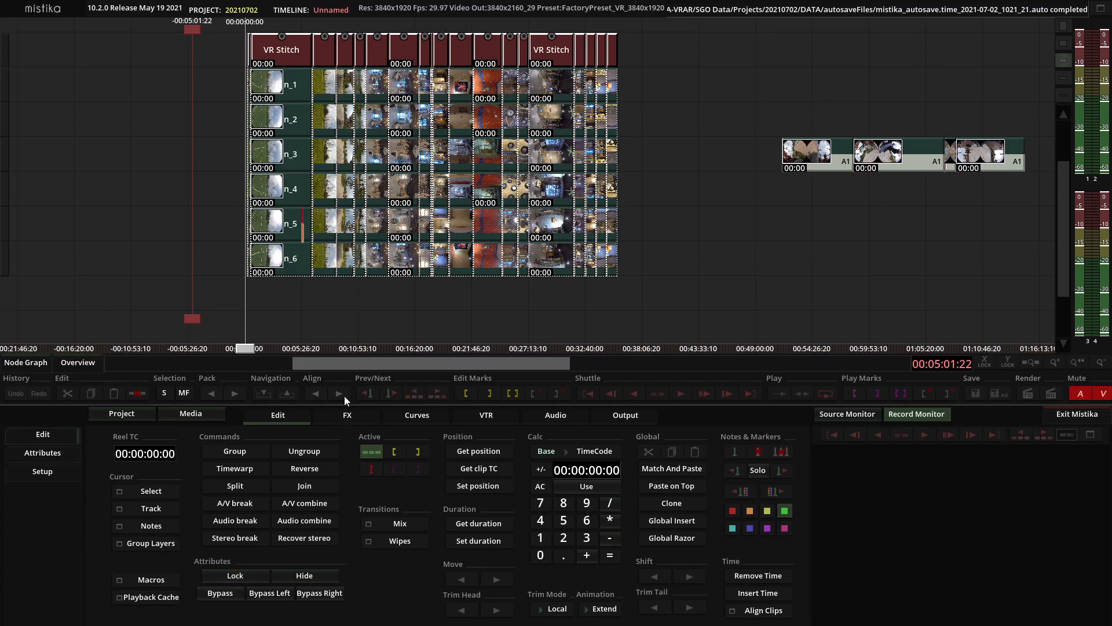
Open the first origin_1 clip in the effects editor and set its framing Result Size to Input
{"action": "scroll", "coordinate": [352, 299], "scroll_direction": "up", "scroll_amount": 3}
{"action": "left_click", "coordinate": [306, 313]}
{"action": "scroll", "coordinate": [306, 313], "scroll_direction": "down", "scroll_amount": 3}
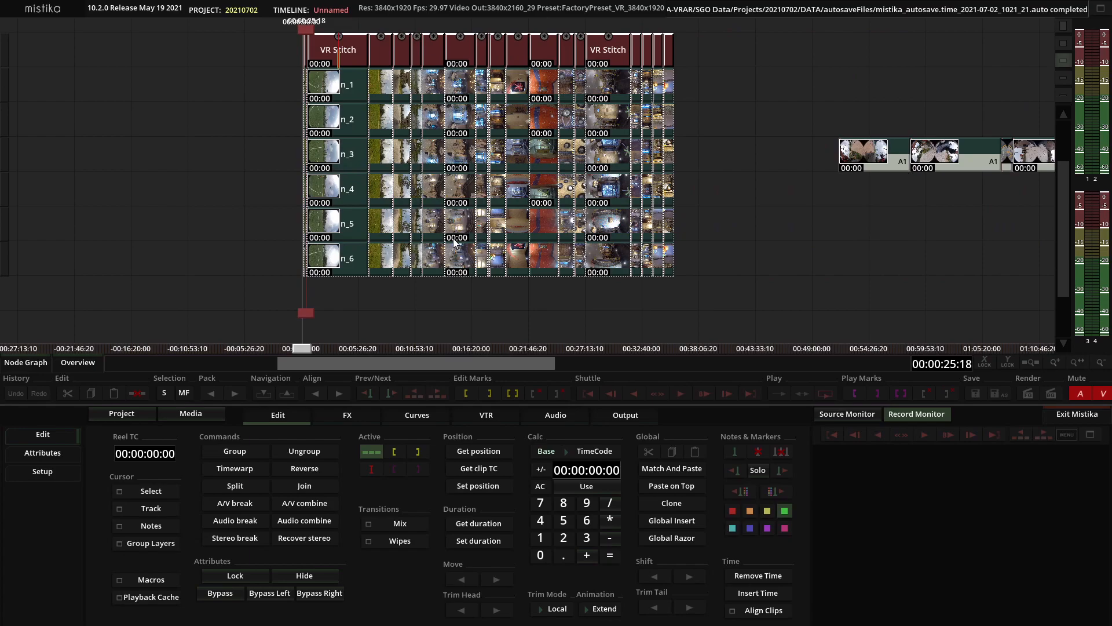
{"action": "scroll", "coordinate": [454, 242], "scroll_direction": "up", "scroll_amount": 6}
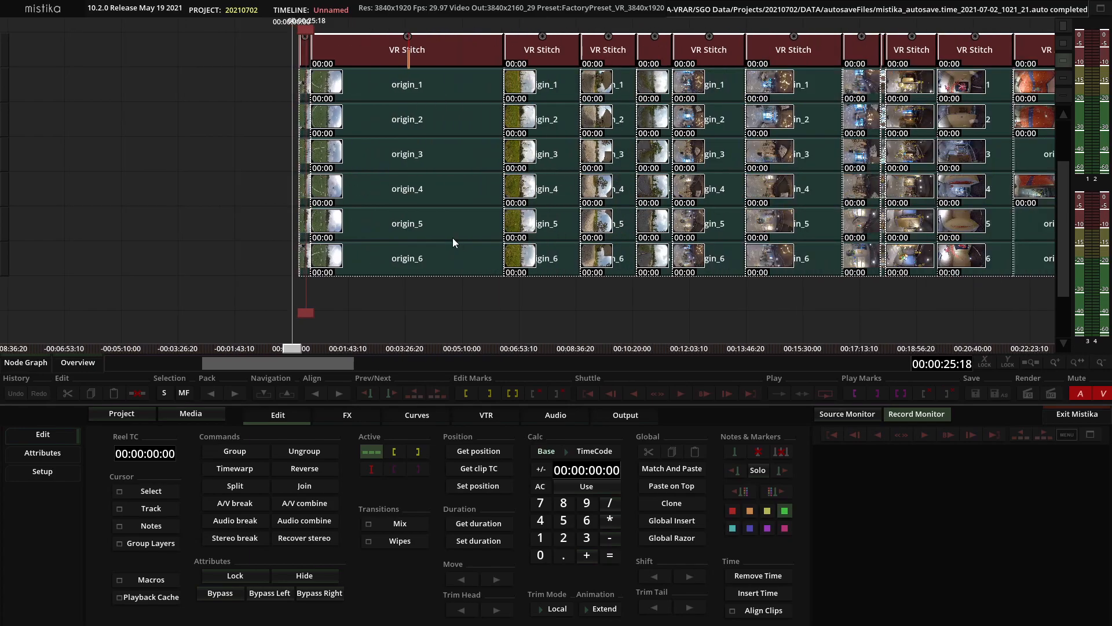
{"action": "double_click", "coordinate": [304, 87]}
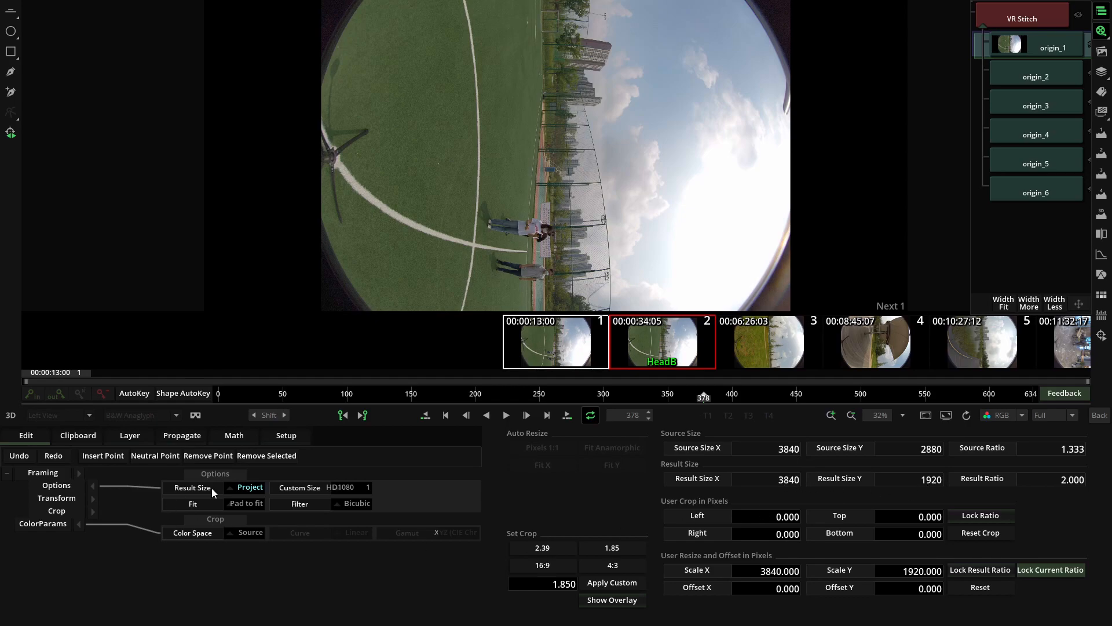
{"action": "scroll", "coordinate": [412, 182], "scroll_direction": "down", "scroll_amount": 4}
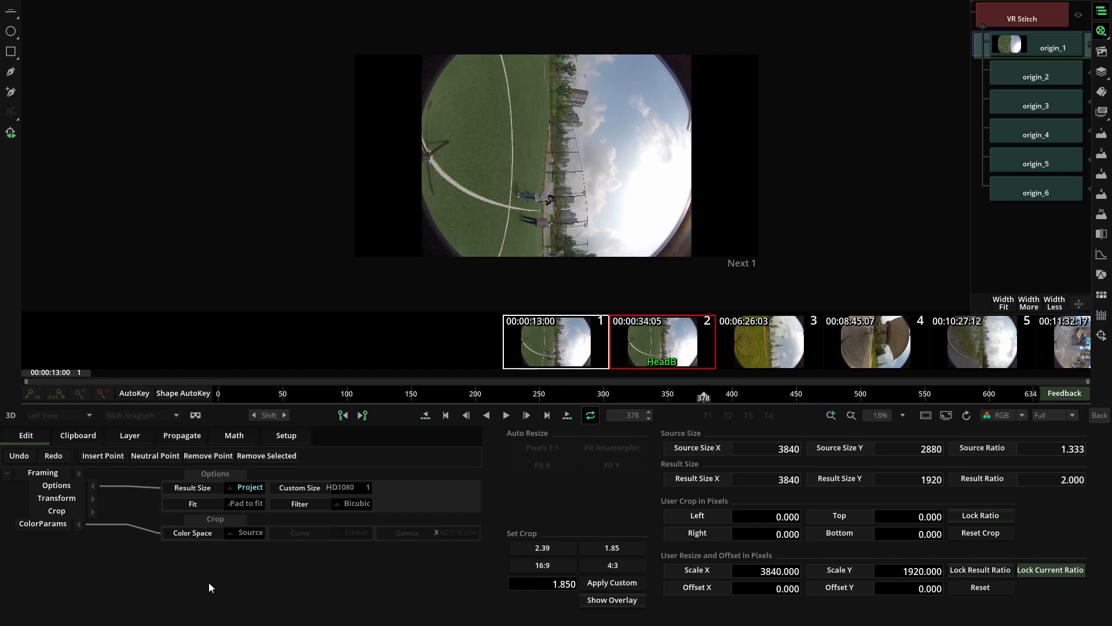
{"action": "left_click", "coordinate": [242, 490]}
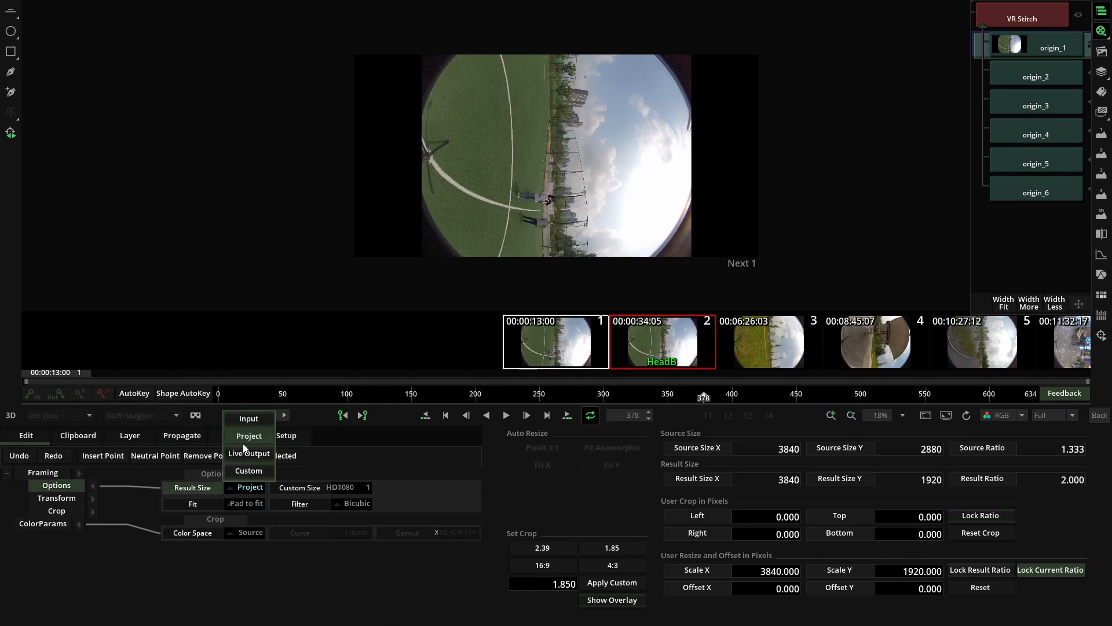
{"action": "left_click", "coordinate": [247, 419]}
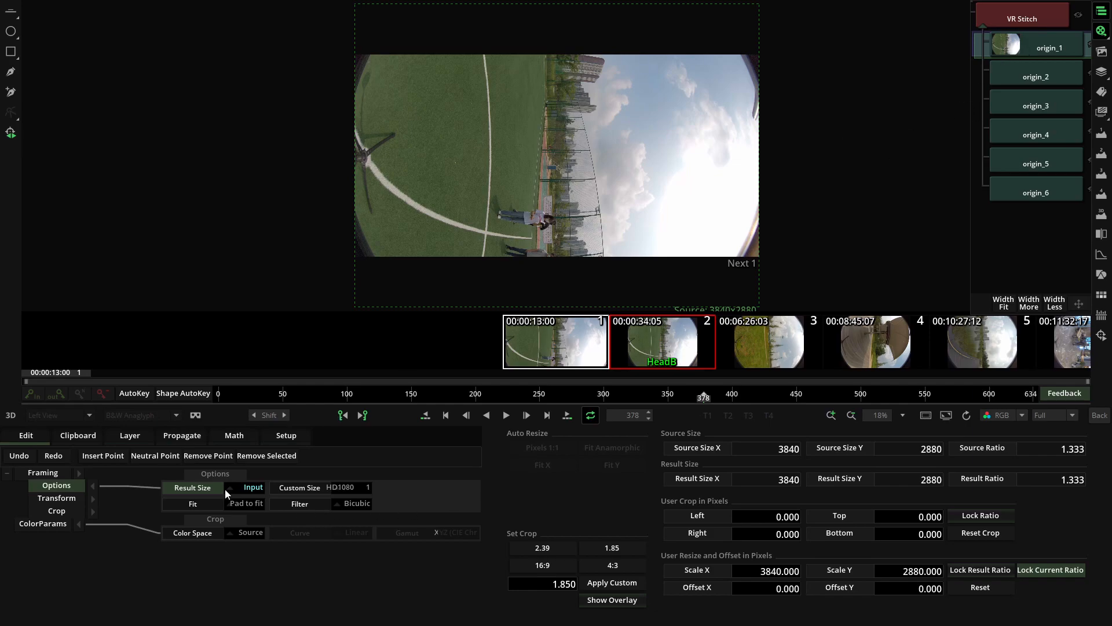
Propagate all framing parameters of the origin_1 clip, with Result Size set to Input, to all objects in the timeline
{"action": "left_click", "coordinate": [42, 473]}
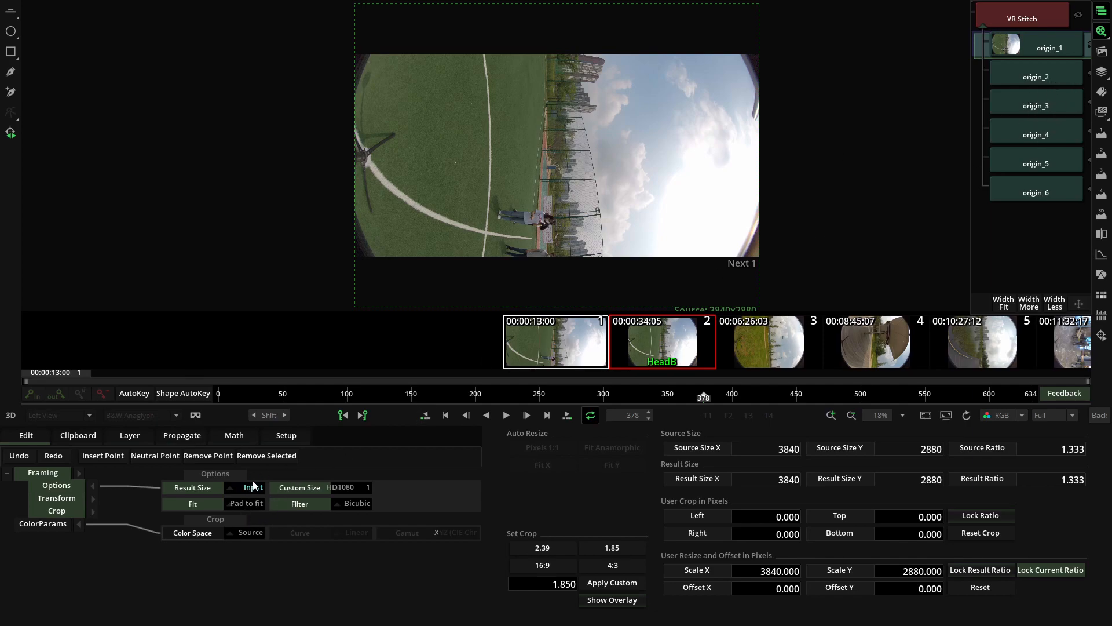
{"action": "left_click", "coordinate": [215, 490]}
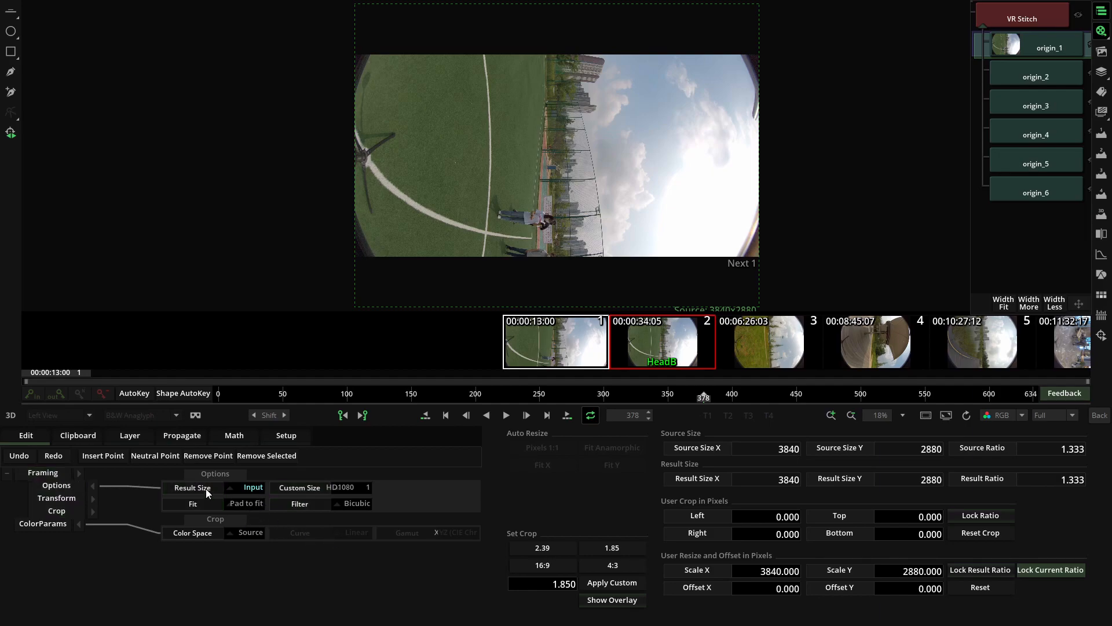
{"action": "left_click", "coordinate": [44, 473]}
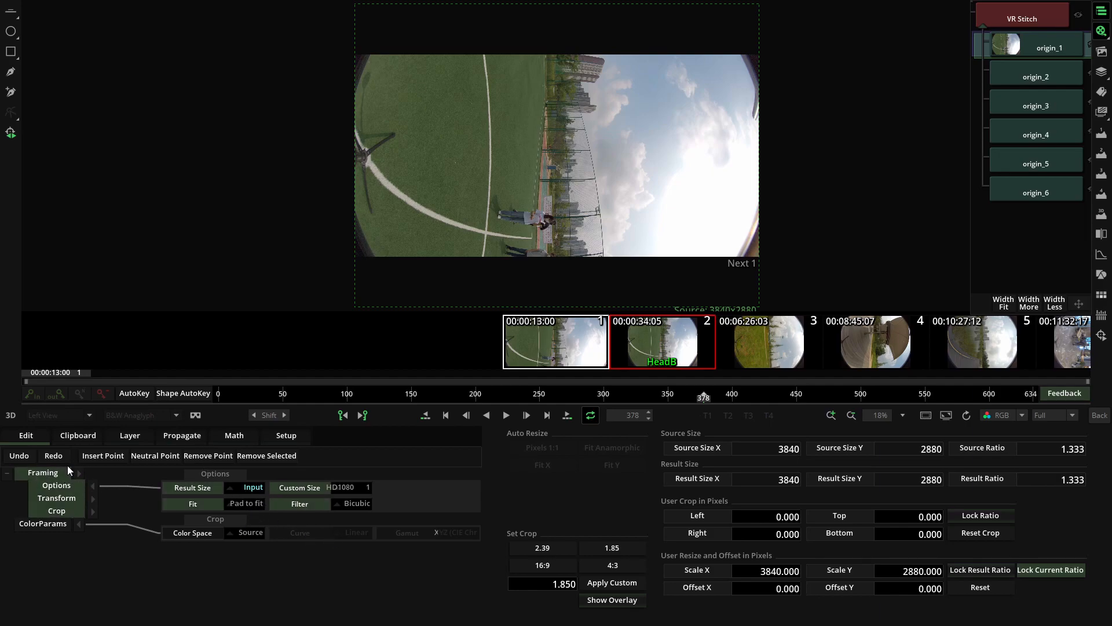
{"action": "left_click", "coordinate": [170, 436]}
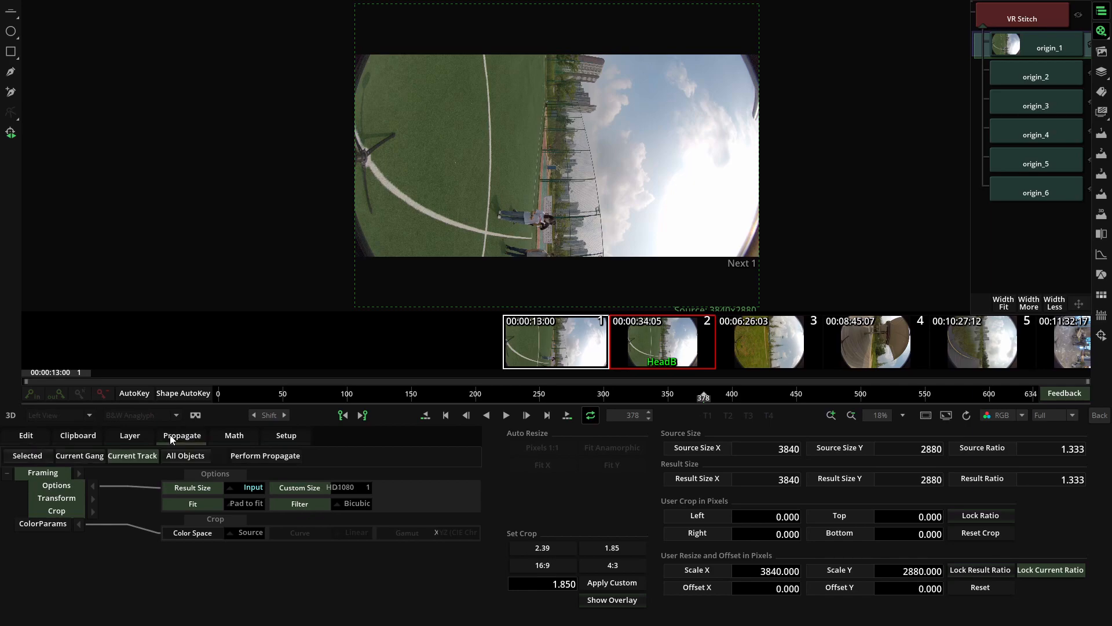
{"action": "left_click", "coordinate": [179, 457]}
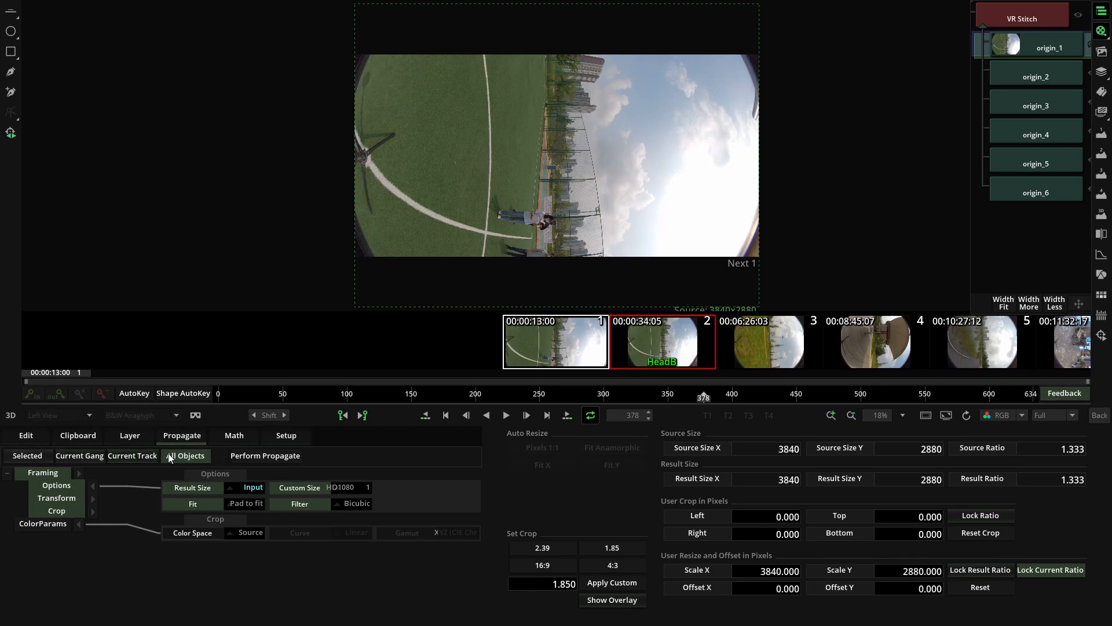
{"action": "left_click", "coordinate": [257, 457]}
{"action": "left_click", "coordinate": [142, 383]}
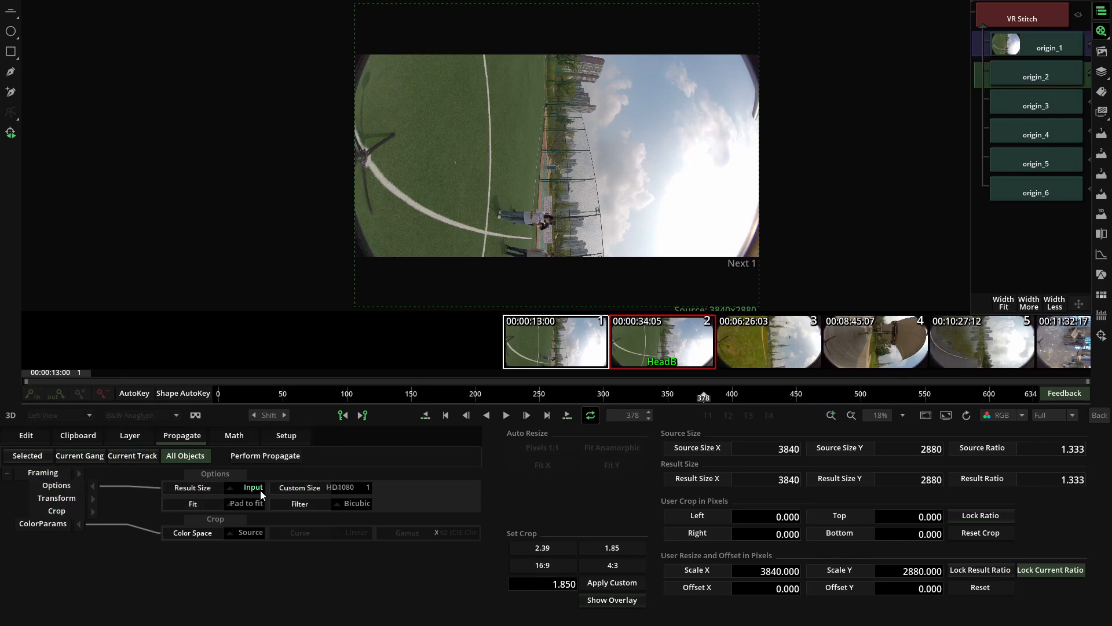
{"action": "left_click", "coordinate": [1021, 139]}
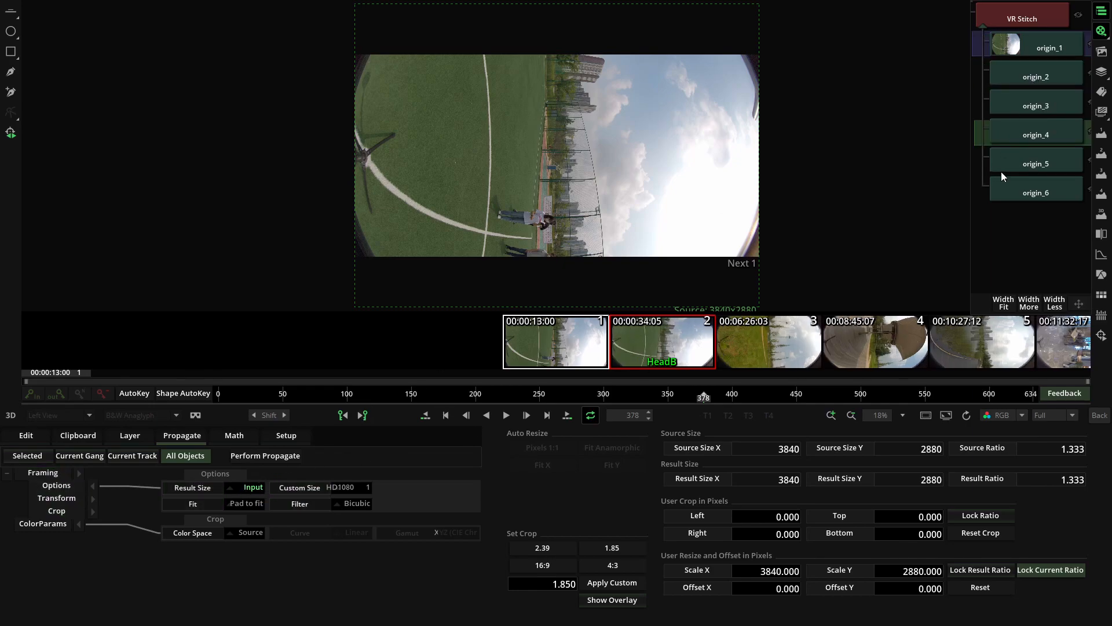
Open the VR Stitch effect's output and examine the camera seams around the people between cameras C1 and C6
{"action": "key", "text": "ctrl+z"}
{"action": "left_click", "coordinate": [1041, 16]}
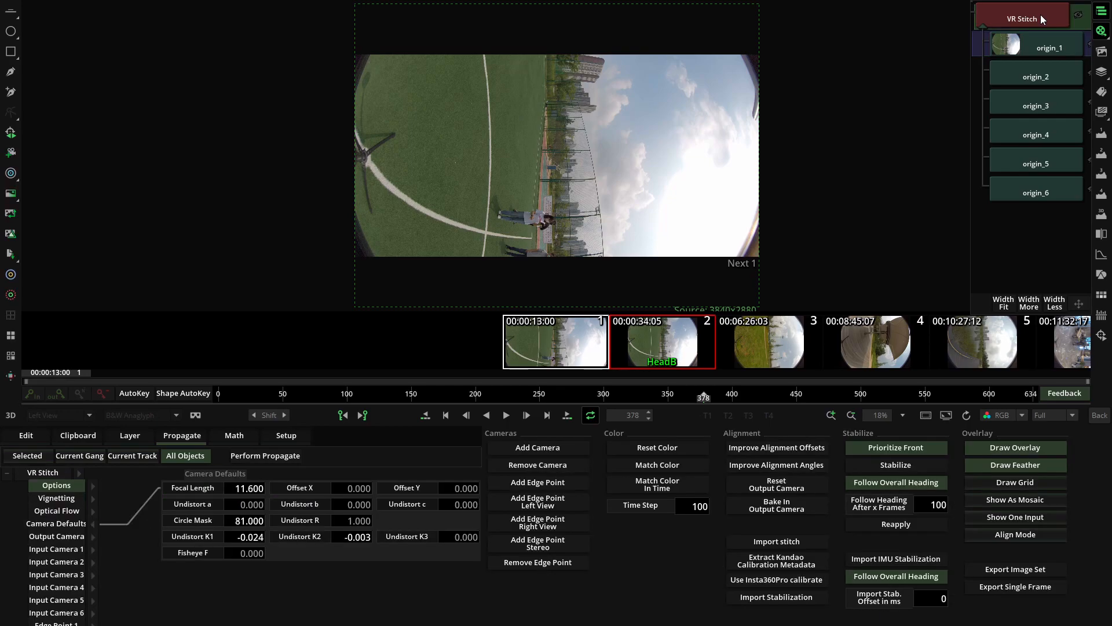
{"action": "double_click", "coordinate": [1040, 17]}
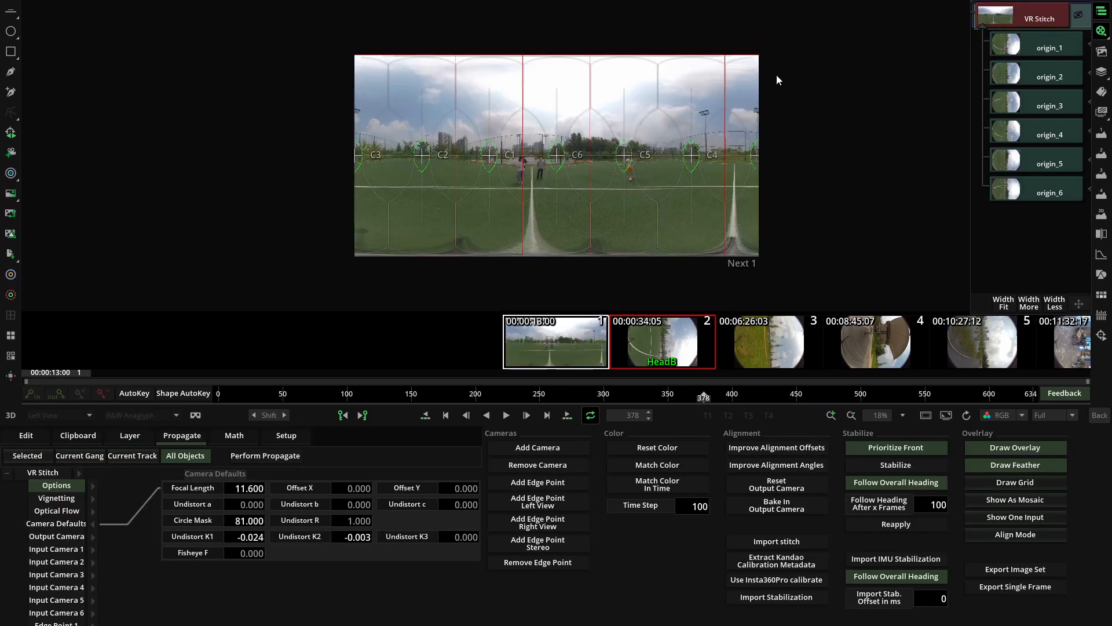
{"action": "scroll", "coordinate": [635, 218], "scroll_direction": "up", "scroll_amount": 3}
{"action": "scroll", "coordinate": [635, 218], "scroll_direction": "up", "scroll_amount": 2}
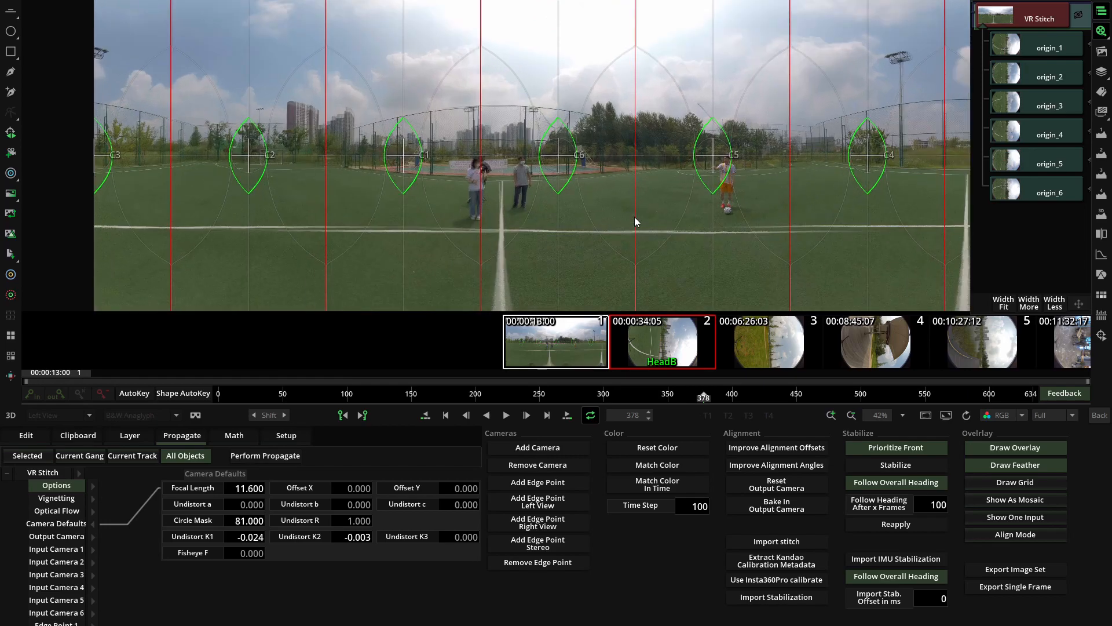
{"action": "scroll", "coordinate": [635, 221], "scroll_direction": "down", "scroll_amount": 1}
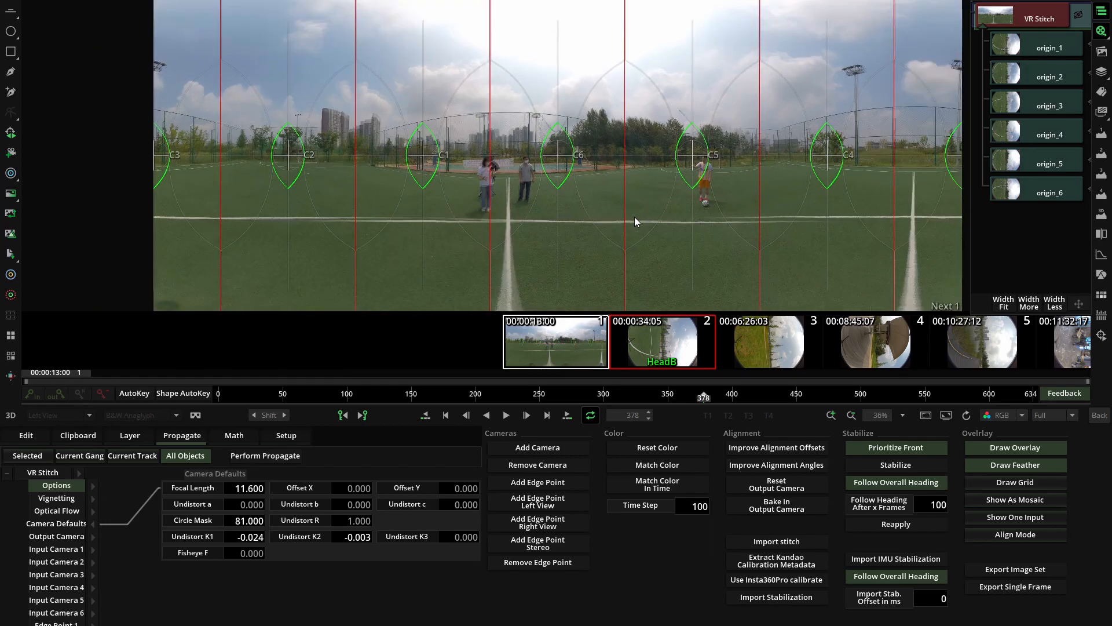
{"action": "scroll", "coordinate": [635, 218], "scroll_direction": "up", "scroll_amount": 2}
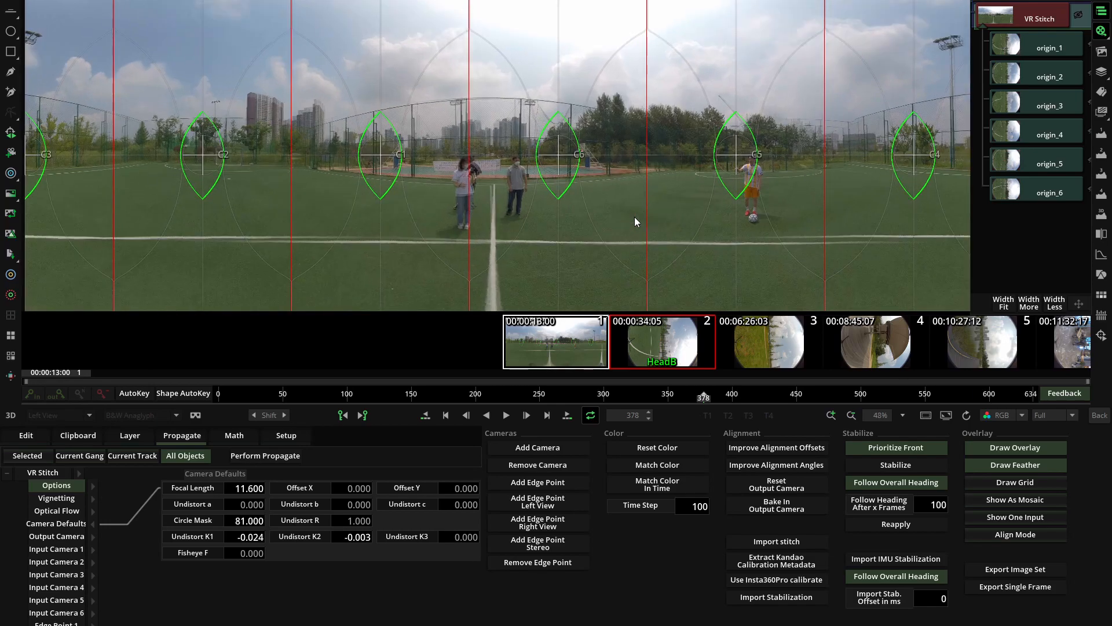
{"action": "scroll", "coordinate": [634, 221], "scroll_direction": "up", "scroll_amount": 3}
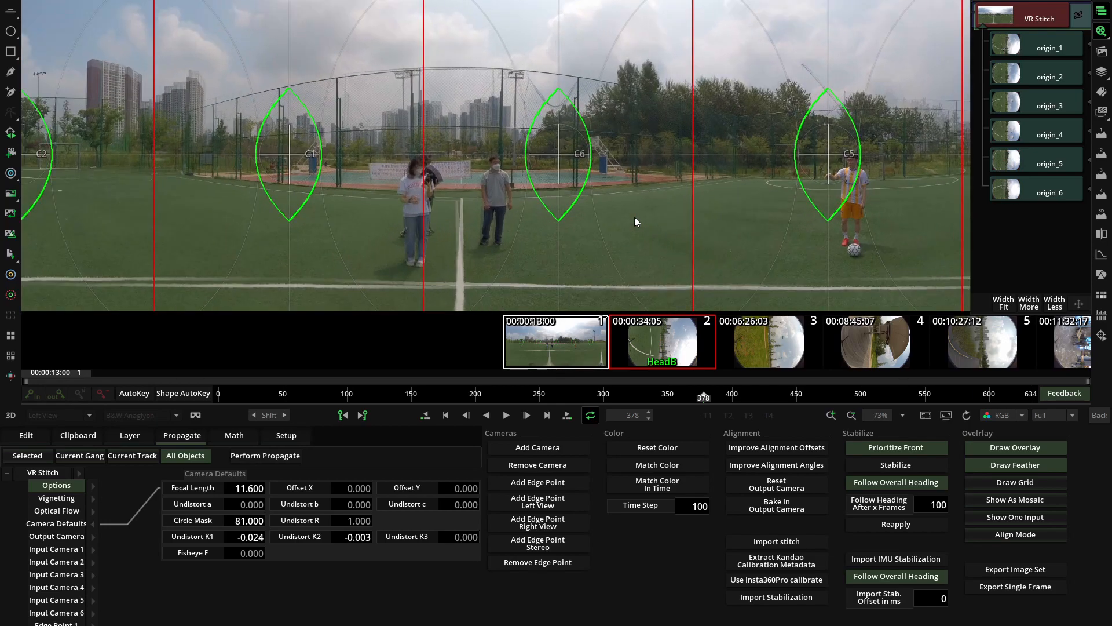
{"action": "scroll", "coordinate": [634, 220], "scroll_direction": "up", "scroll_amount": 3}
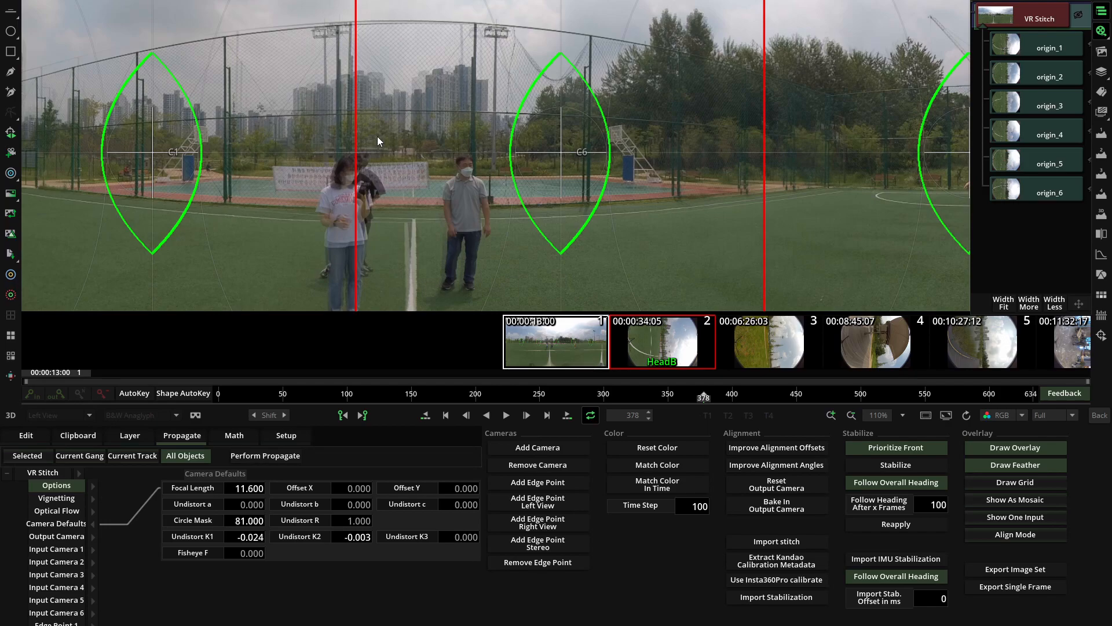
Compare input cameras 1 and 6 at their seam and set the Camera Defaults Focal Length to 11.552
{"action": "left_click", "coordinate": [135, 155]}
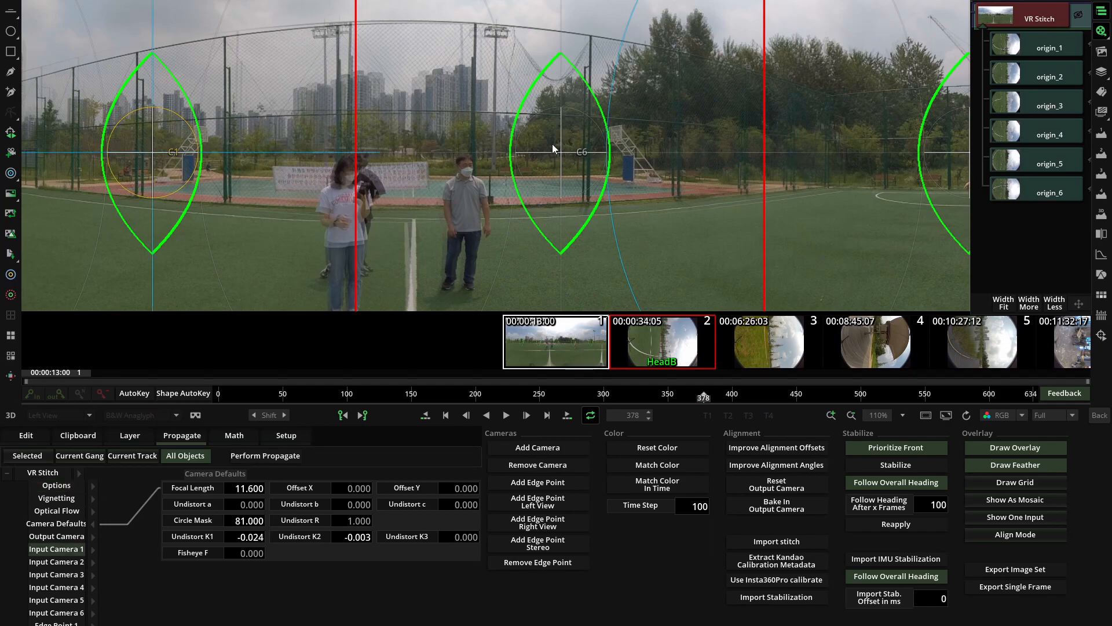
{"action": "left_click", "coordinate": [526, 177]}
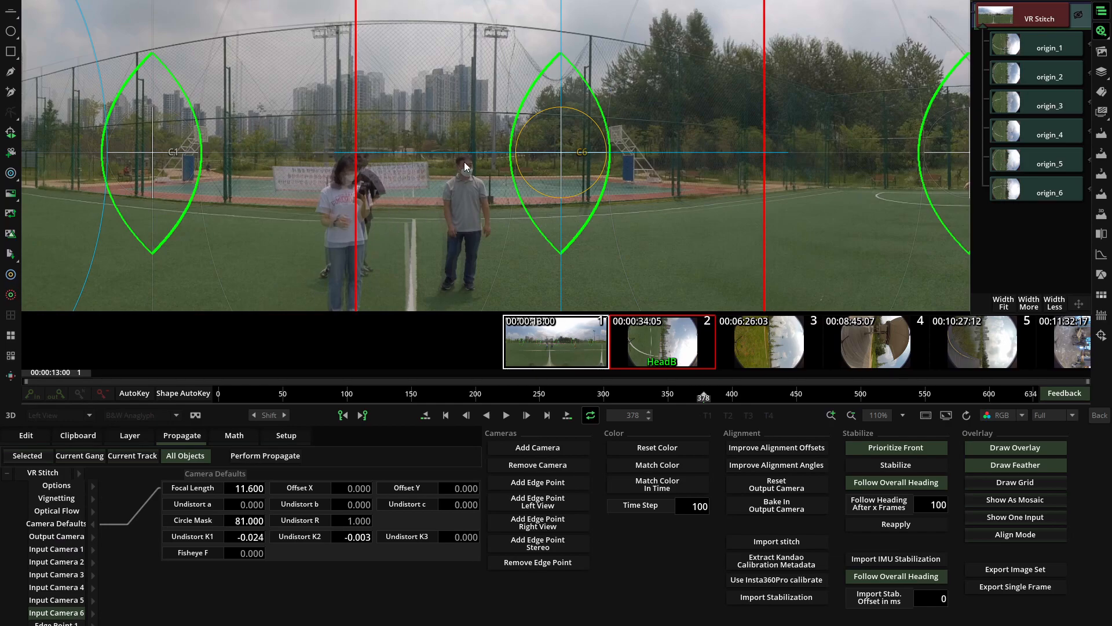
{"action": "left_click", "coordinate": [166, 158]}
{"action": "left_click", "coordinate": [578, 159]}
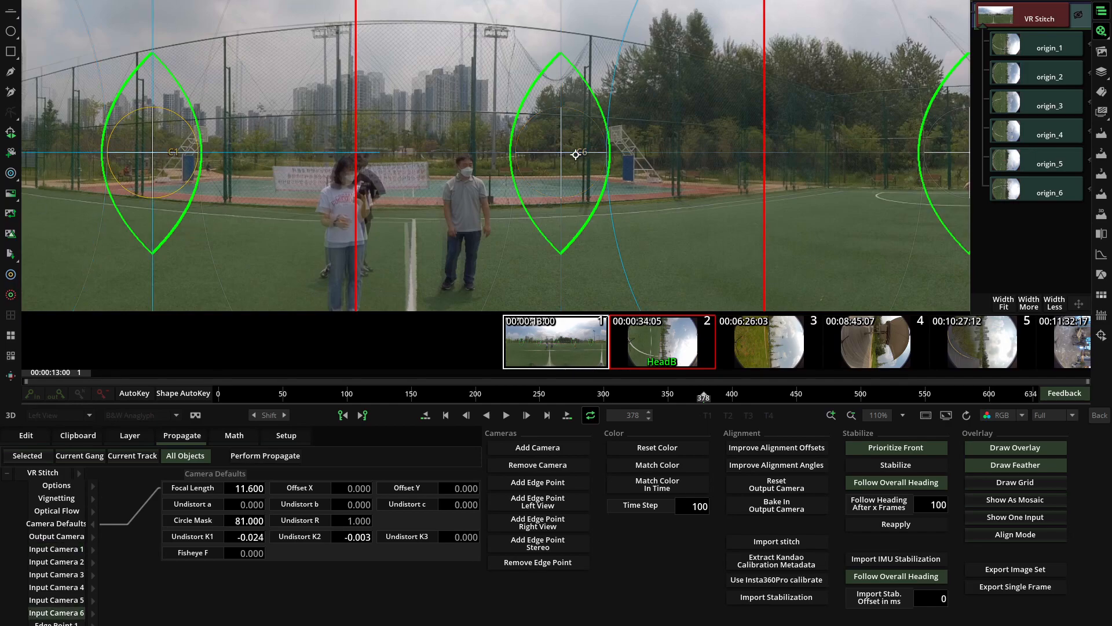
{"action": "scroll", "coordinate": [350, 207], "scroll_direction": "up", "scroll_amount": 1}
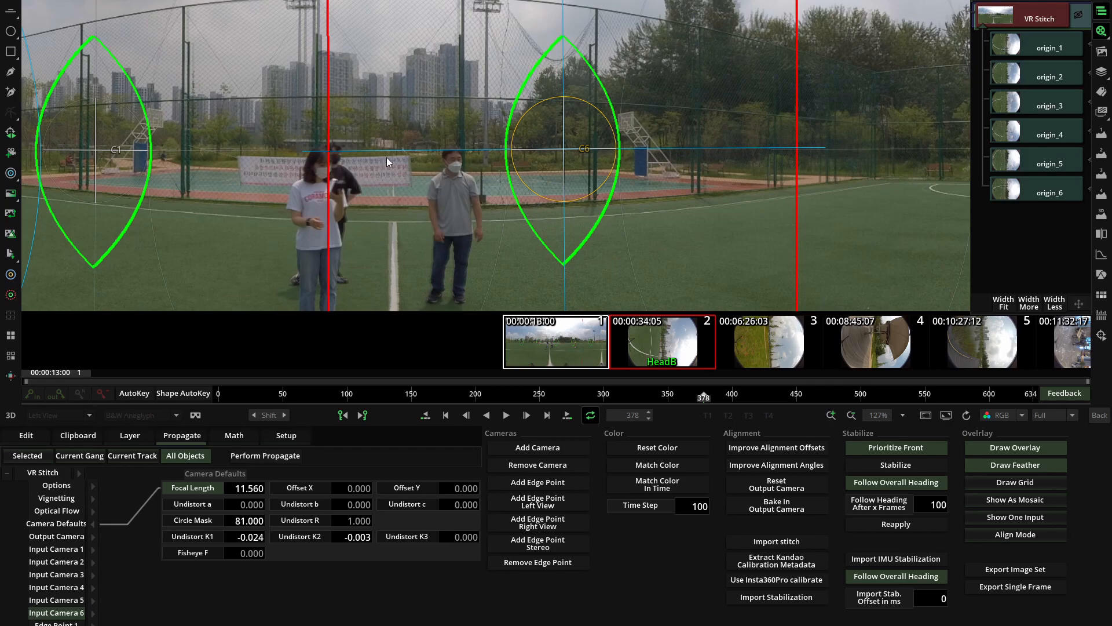
{"action": "left_click_drag", "start_coordinate": [388, 145], "coordinate": [388, 190]}
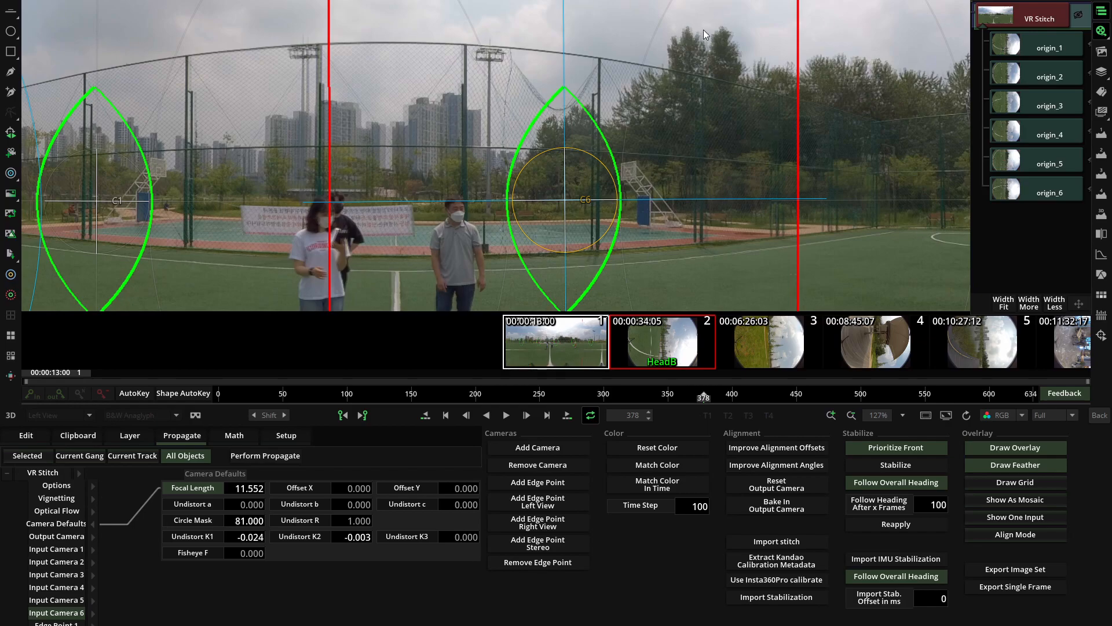
{"action": "left_click_drag", "start_coordinate": [282, 186], "coordinate": [452, 178]}
{"action": "scroll", "coordinate": [452, 178], "scroll_direction": "down", "scroll_amount": 2}
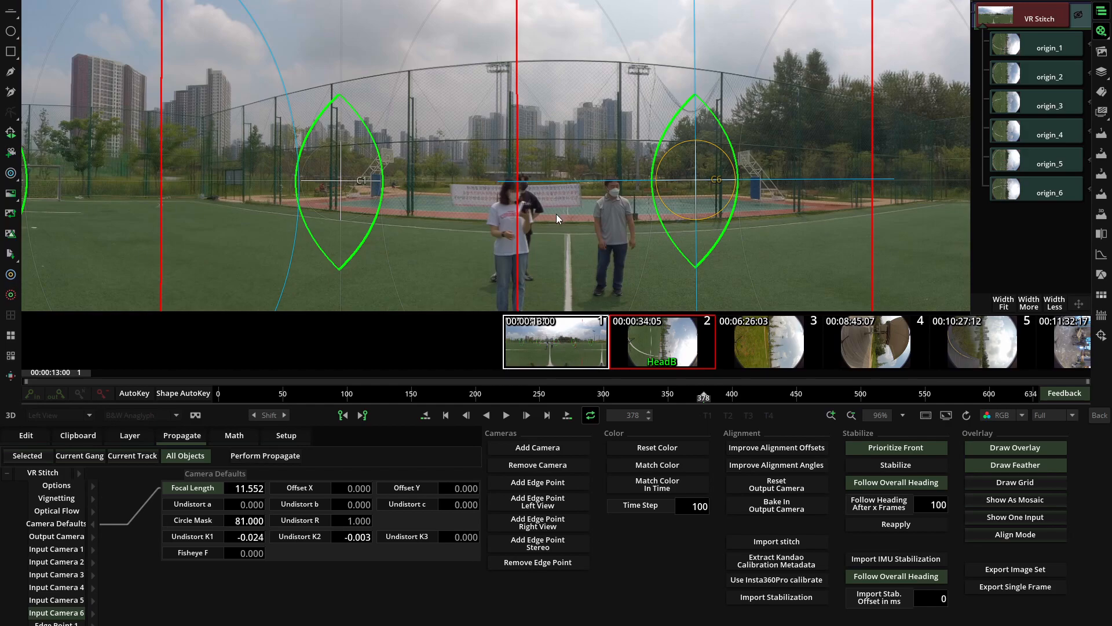
Set the VR Stitch Compose Mode to OF Warp Nearest Camera and inspect the seam between cameras C1 and C6
{"action": "left_click", "coordinate": [92, 489]}
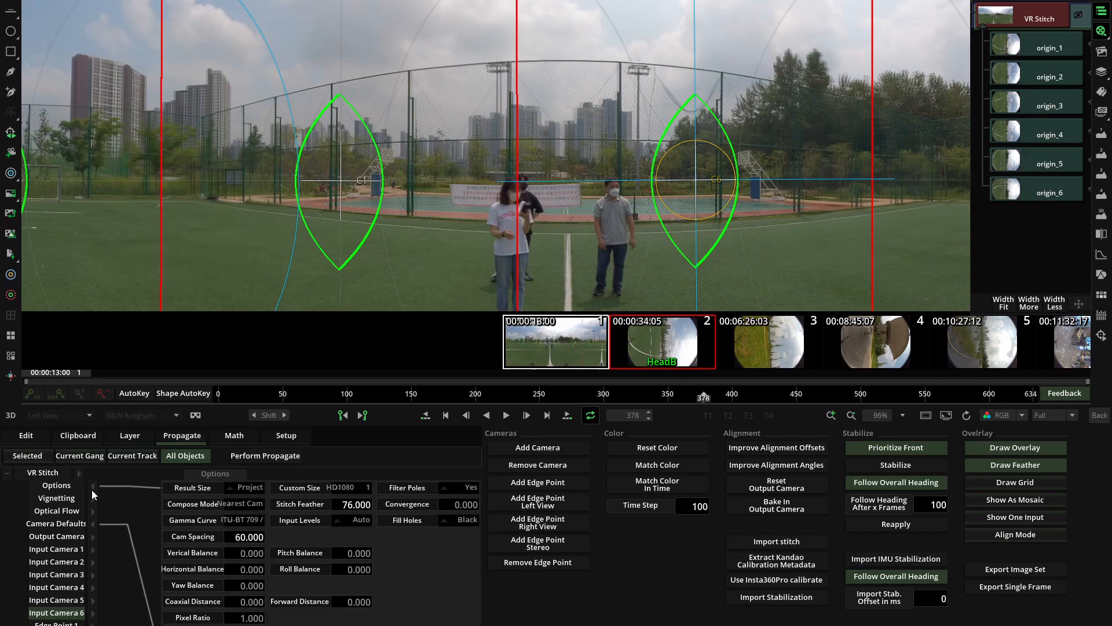
{"action": "left_click", "coordinate": [235, 503]}
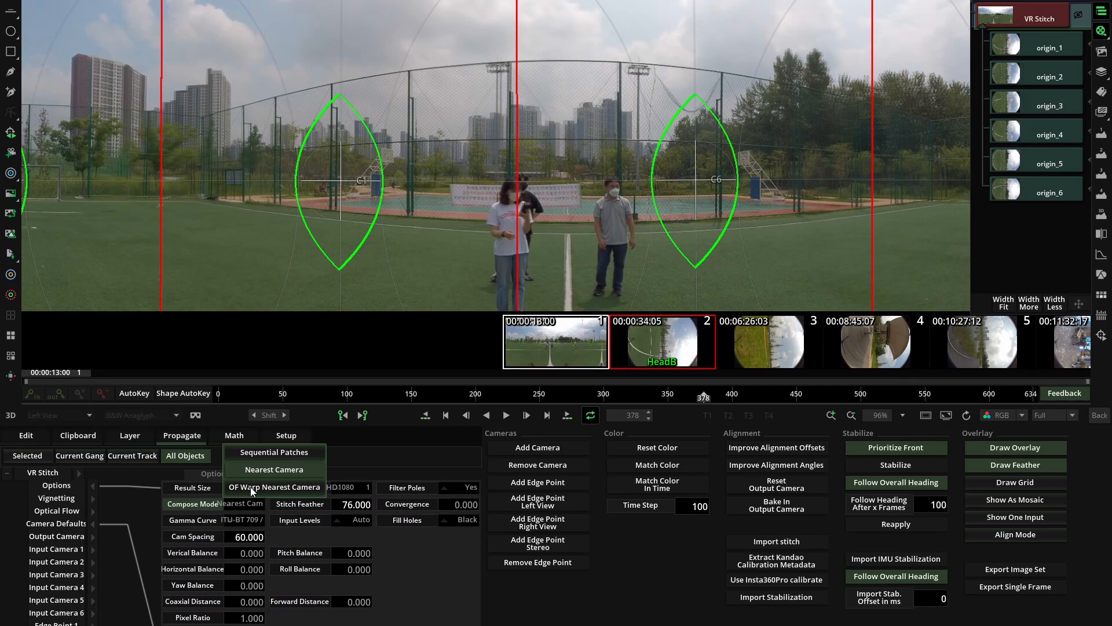
{"action": "left_click", "coordinate": [250, 487]}
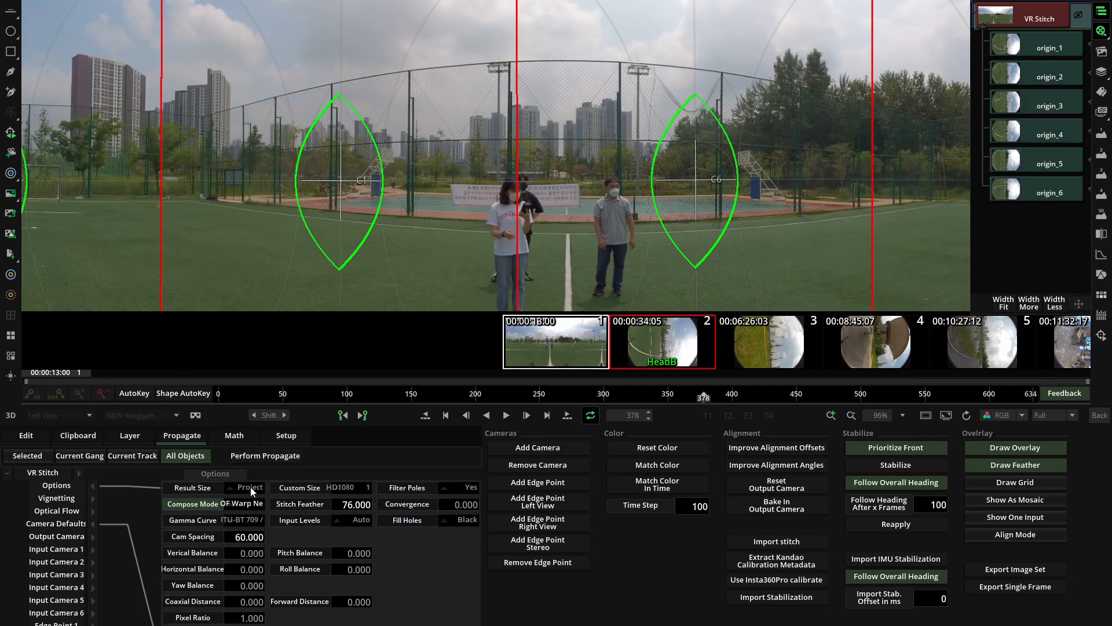
{"action": "scroll", "coordinate": [509, 171], "scroll_direction": "up", "scroll_amount": 3}
{"action": "left_click_drag", "start_coordinate": [522, 154], "coordinate": [544, 220]}
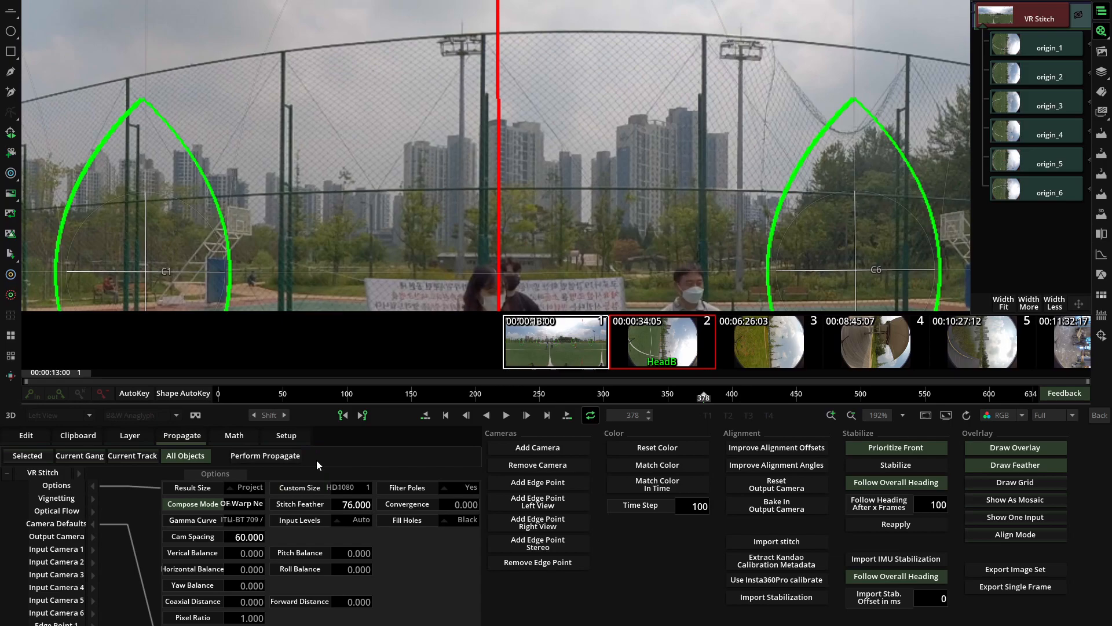
Temporarily switch the Compose Mode to Nearest Camera to compare the seam, and restore OF Warp Nearest Camera
{"action": "left_click", "coordinate": [239, 503]}
{"action": "left_click", "coordinate": [259, 471]}
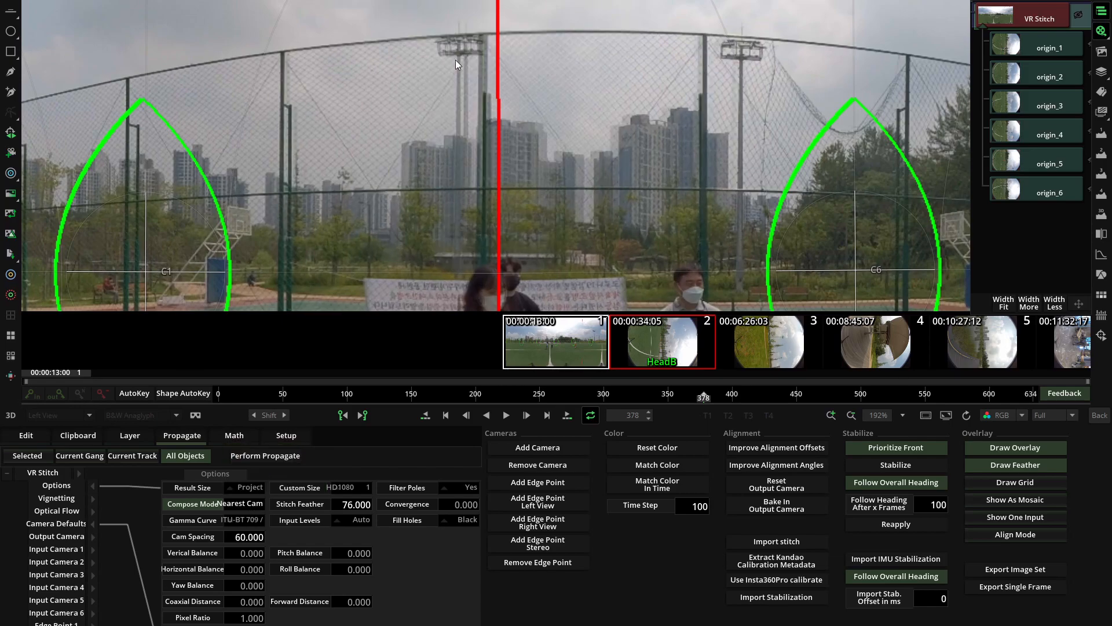
{"action": "left_click", "coordinate": [241, 506]}
{"action": "left_click", "coordinate": [254, 489]}
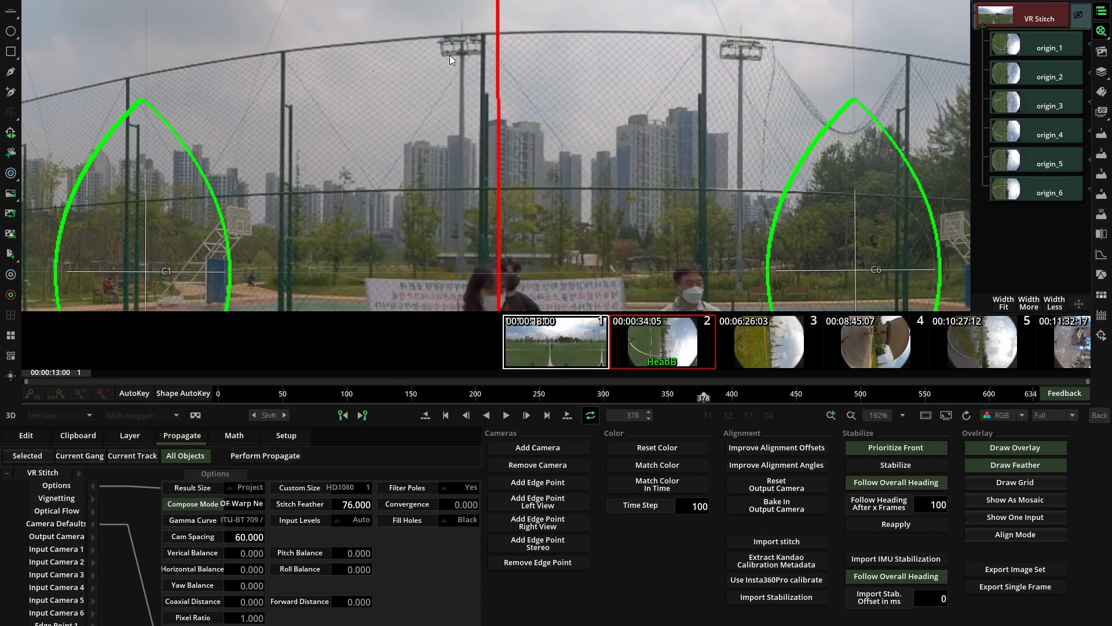
Propagate all VR Stitch parameters to all objects, accept overwriting every clip, and return to the timeline
{"action": "scroll", "coordinate": [554, 183], "scroll_direction": "down", "scroll_amount": 5}
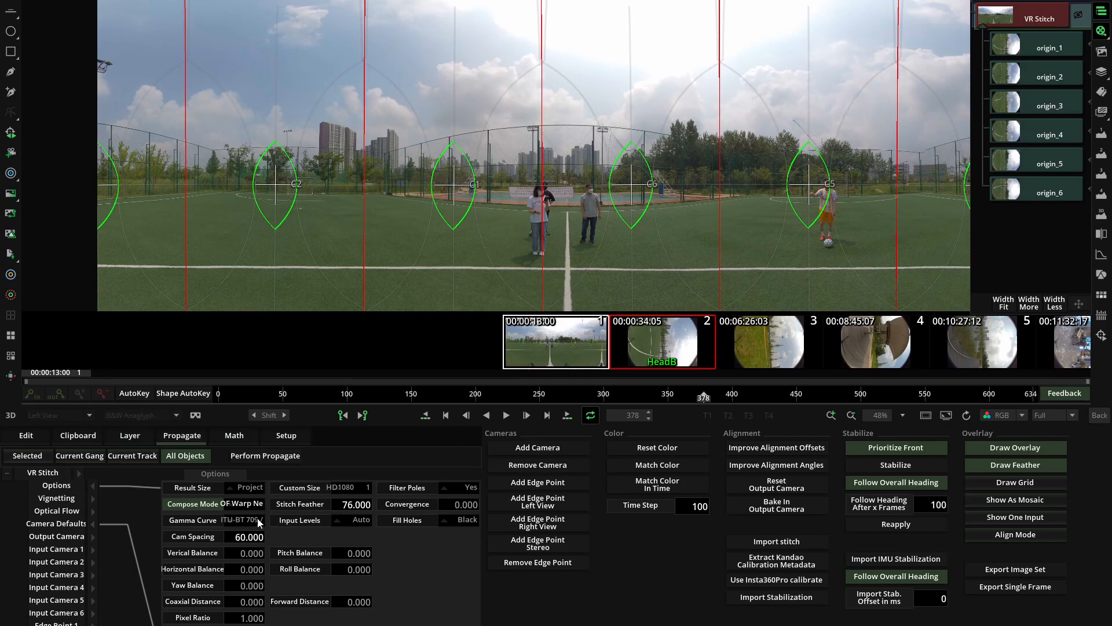
{"action": "left_click", "coordinate": [45, 474]}
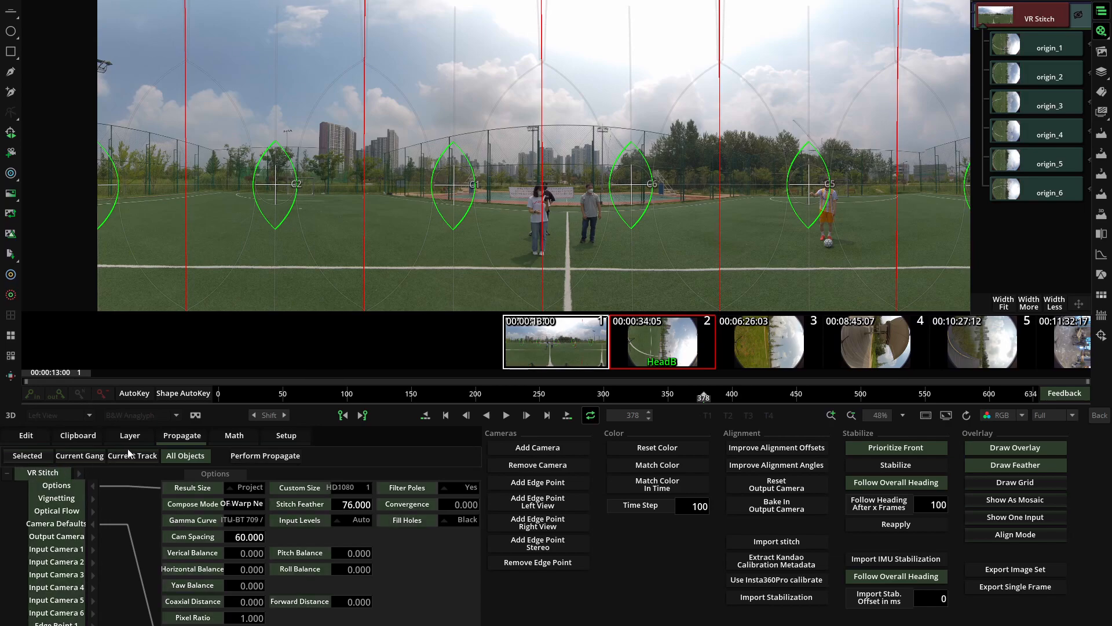
{"action": "left_click", "coordinate": [259, 455]}
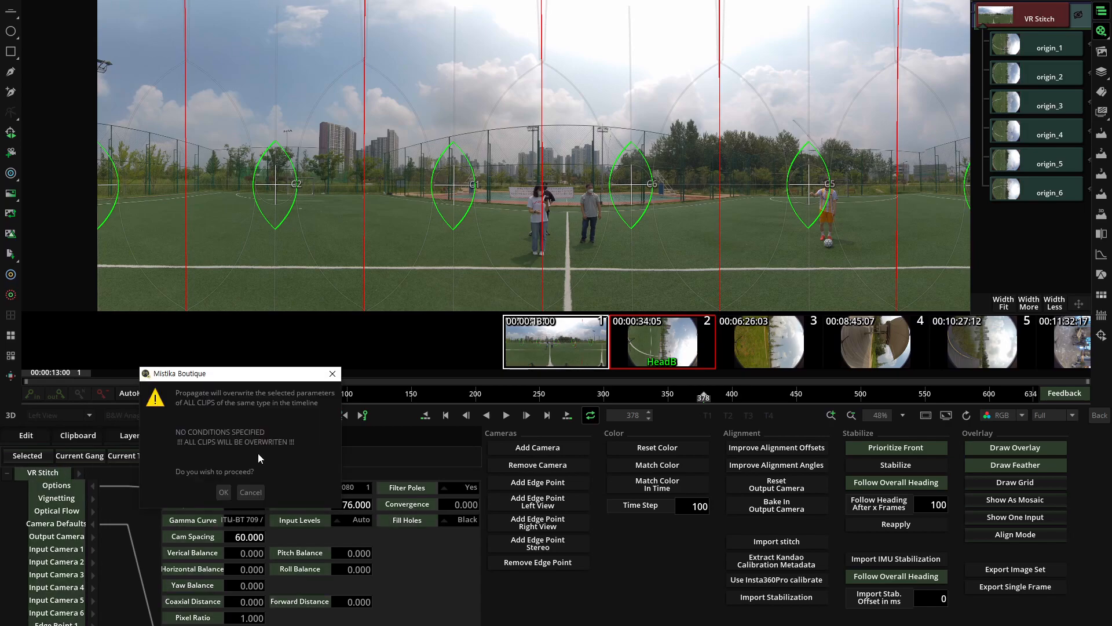
{"action": "left_click", "coordinate": [223, 492]}
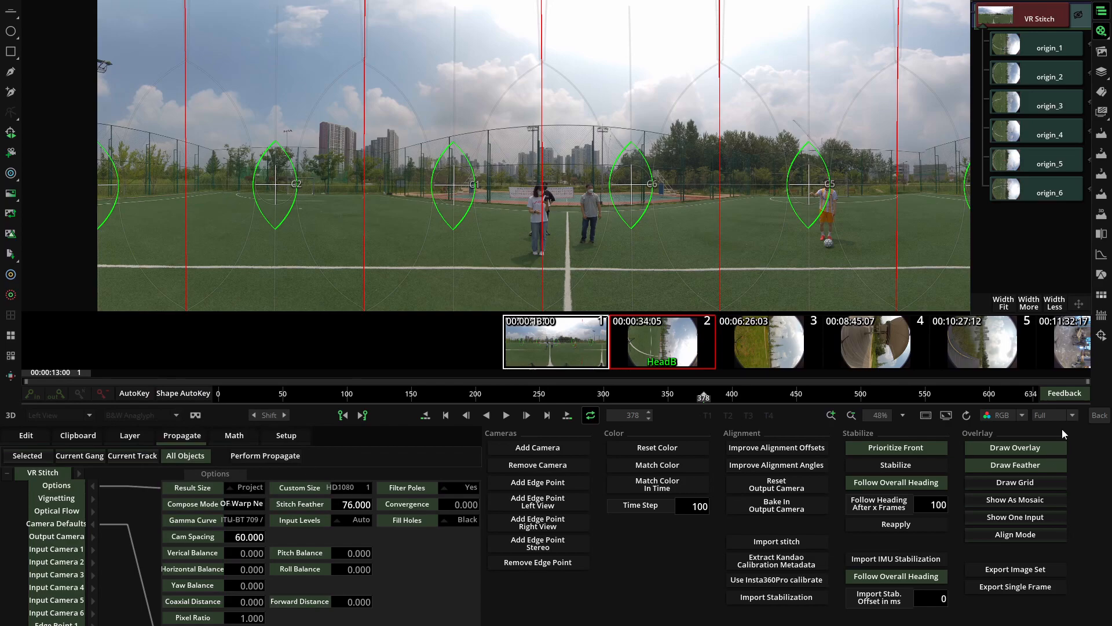
{"action": "left_click", "coordinate": [1099, 415]}
Open the VR Stitch effect of the shot at 00:23:05:11, check its camera defaults and options, and return to the timeline
{"action": "scroll", "coordinate": [576, 248], "scroll_direction": "down", "scroll_amount": 10}
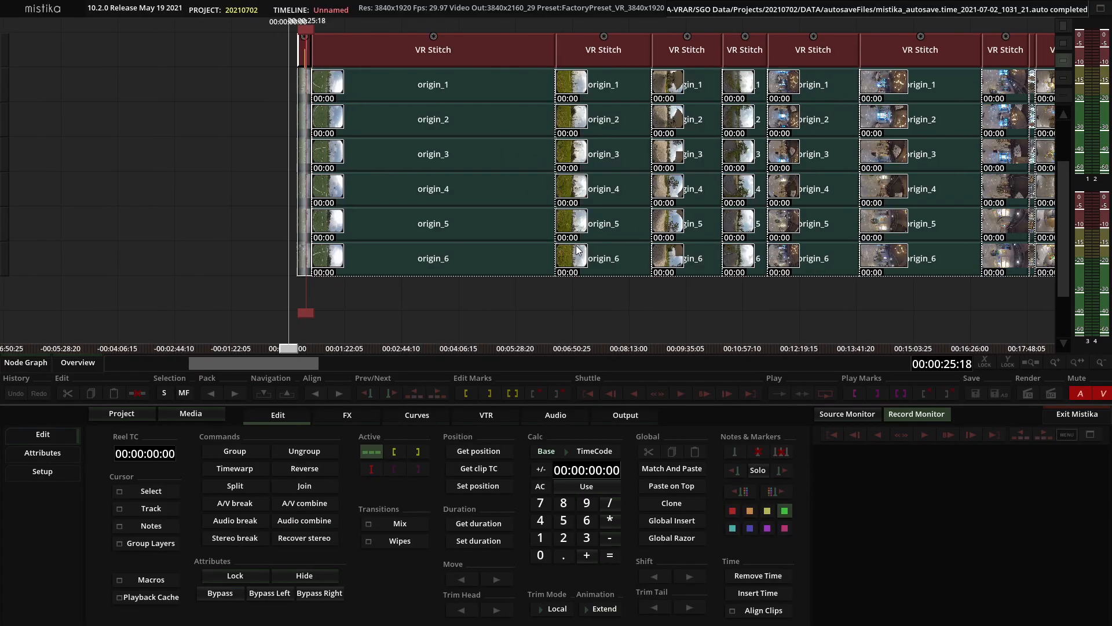
{"action": "left_click_drag", "start_coordinate": [309, 312], "coordinate": [493, 306]}
{"action": "left_click", "coordinate": [496, 54]}
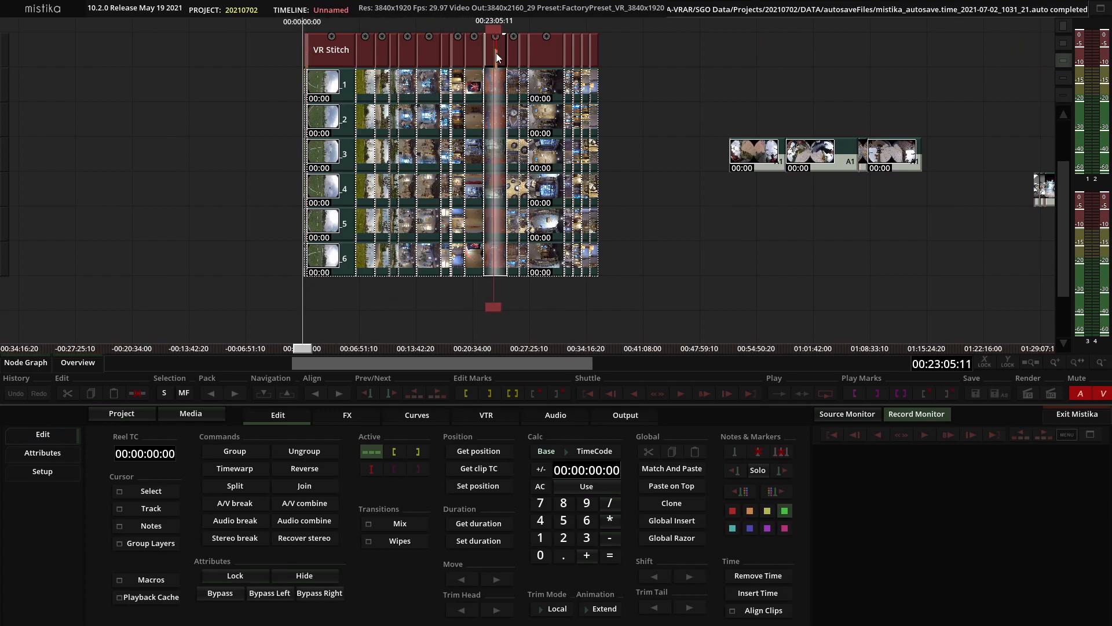
{"action": "double_click", "coordinate": [496, 53]}
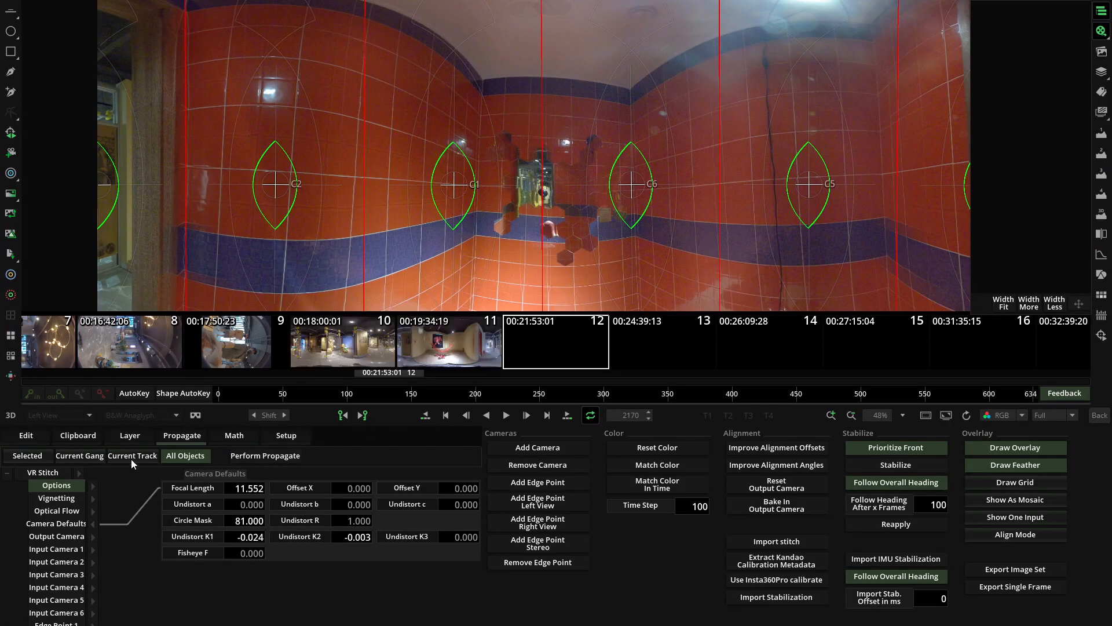
{"action": "left_click", "coordinate": [93, 486]}
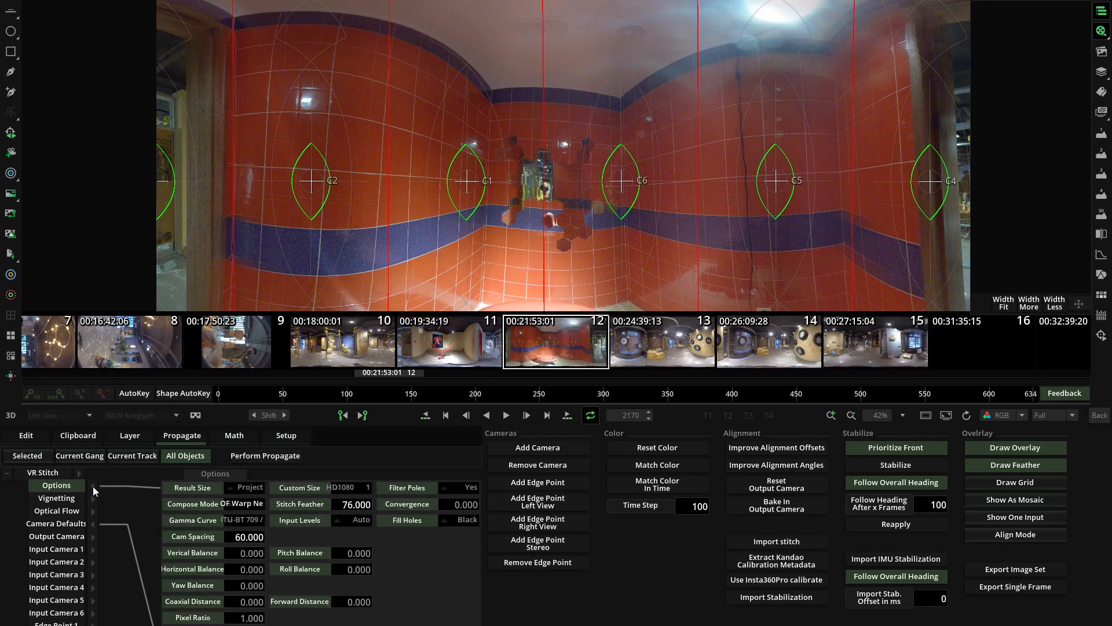
{"action": "left_click", "coordinate": [1099, 415]}
{"action": "left_click", "coordinate": [522, 288]}
{"action": "left_click_drag", "start_coordinate": [612, 27], "coordinate": [225, 291]}
{"action": "left_click", "coordinate": [635, 289]}
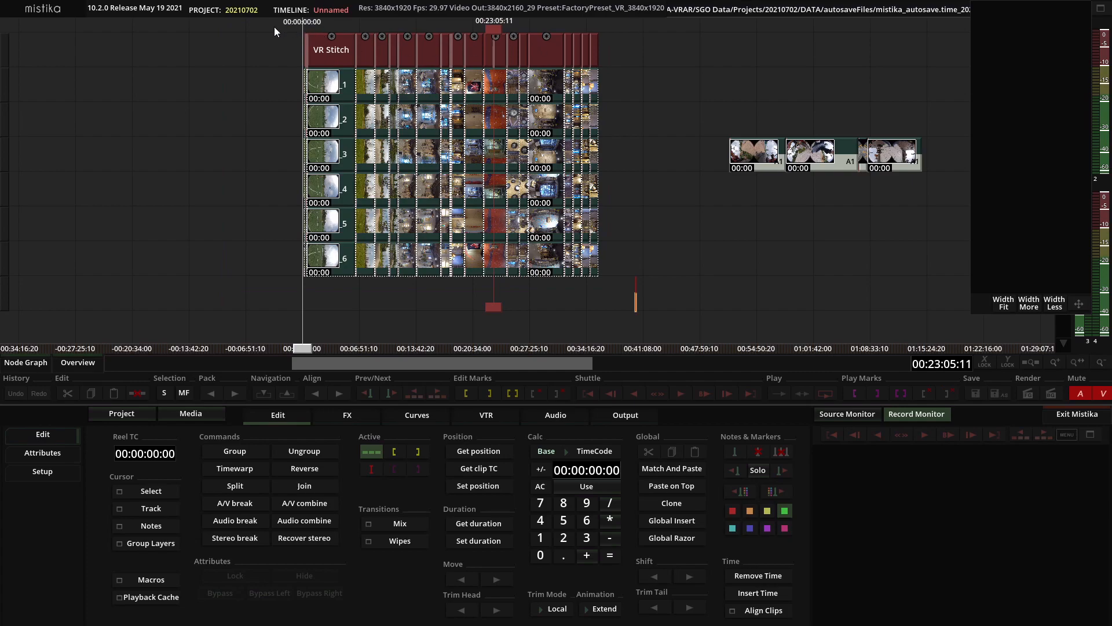
Select all the six-camera VR Stitch stacks on the timeline and lock them
{"action": "left_click_drag", "start_coordinate": [616, 27], "coordinate": [225, 303]}
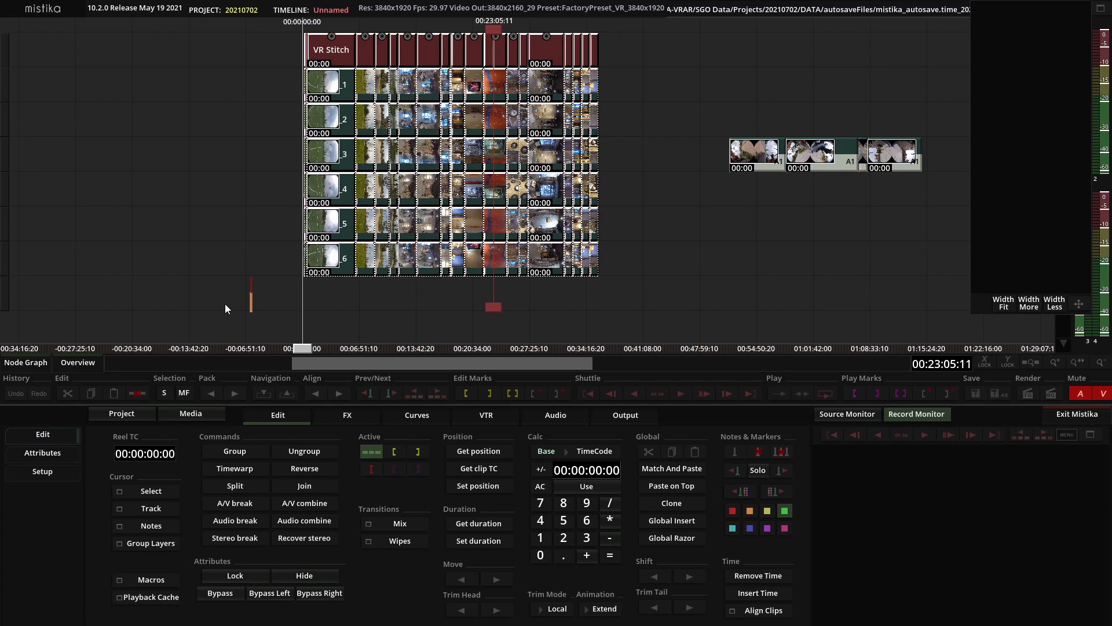
{"action": "left_click", "coordinate": [227, 572]}
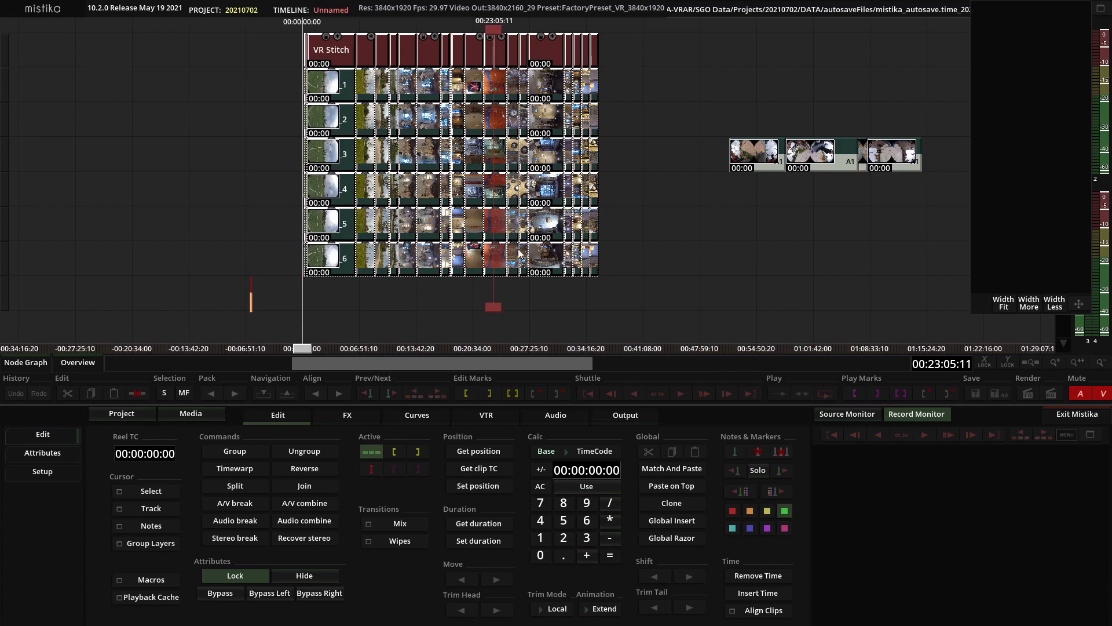
{"action": "left_click", "coordinate": [624, 37]}
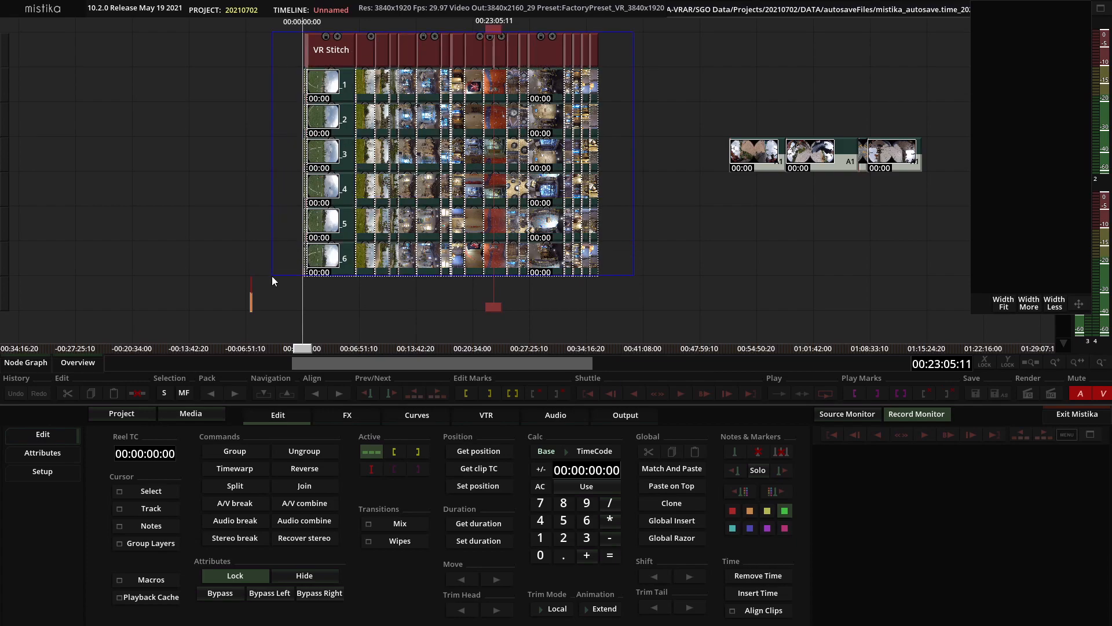
{"action": "left_click_drag", "start_coordinate": [273, 276], "coordinate": [272, 276]}
{"action": "left_click", "coordinate": [228, 576]}
{"action": "left_click", "coordinate": [228, 576]}
Open the dual-fisheye clip 20210629_114620_00_011 in the visual editor, view its single-file image, and return to the timeline
{"action": "left_click_drag", "start_coordinate": [738, 295], "coordinate": [431, 294]}
{"action": "scroll", "coordinate": [603, 266], "scroll_direction": "up", "scroll_amount": 2}
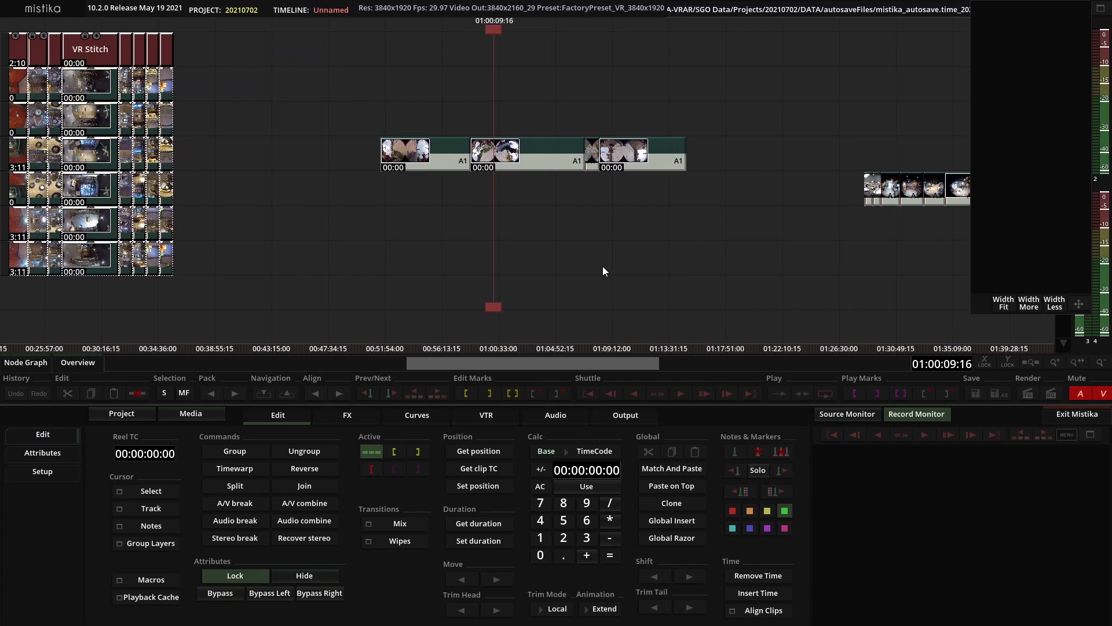
{"action": "scroll", "coordinate": [602, 266], "scroll_direction": "down", "scroll_amount": 2}
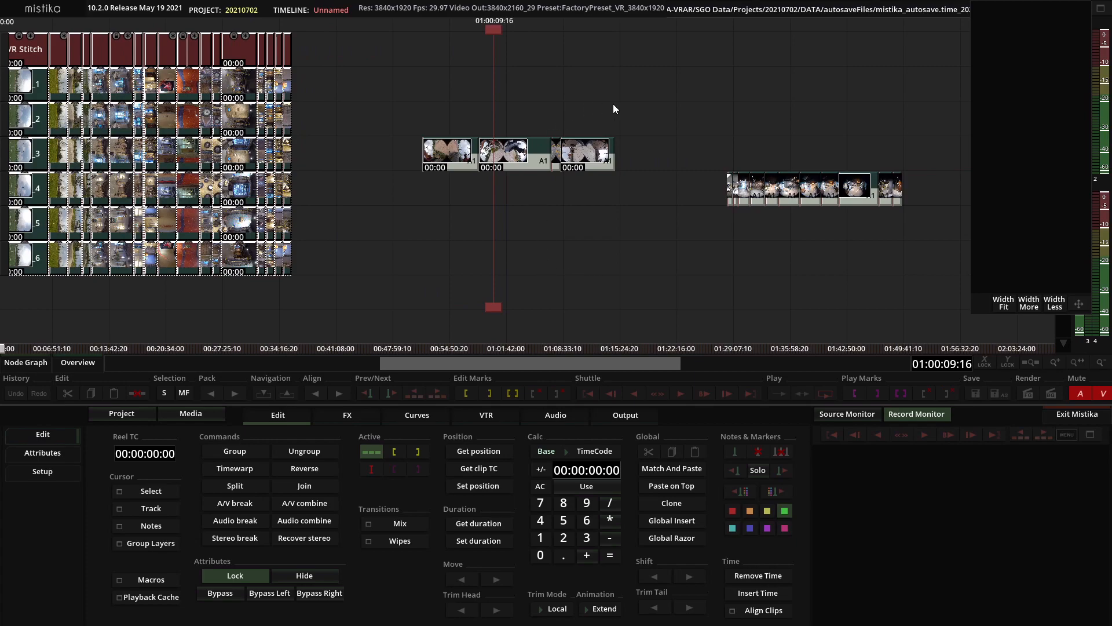
{"action": "scroll", "coordinate": [524, 243], "scroll_direction": "up", "scroll_amount": 5}
{"action": "double_click", "coordinate": [509, 144]}
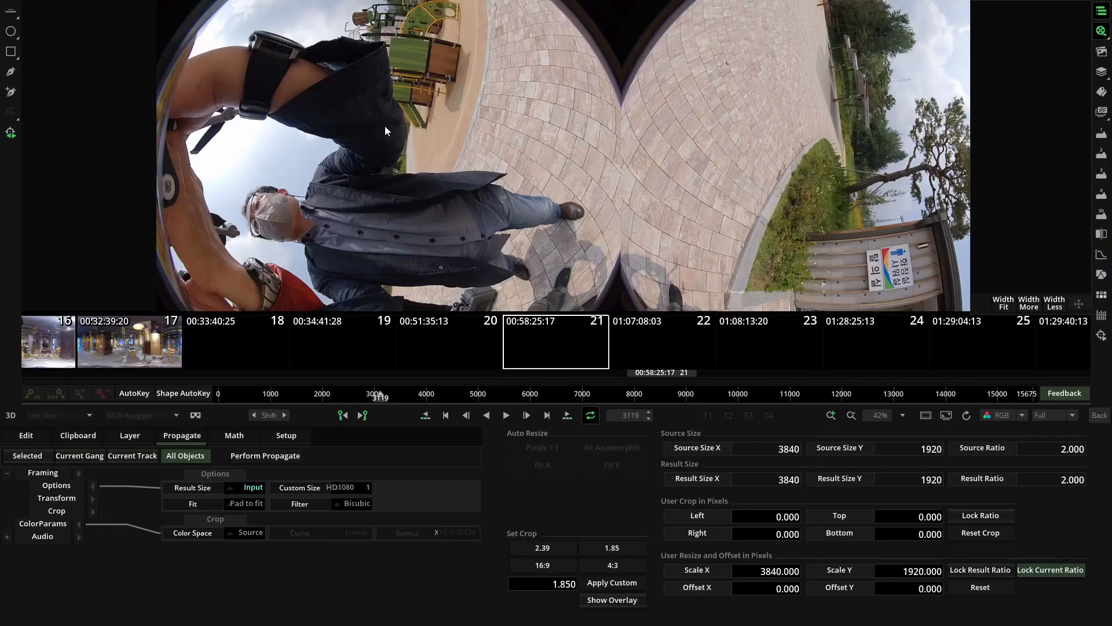
{"action": "left_click", "coordinate": [1100, 415]}
{"action": "left_click", "coordinate": [533, 247]}
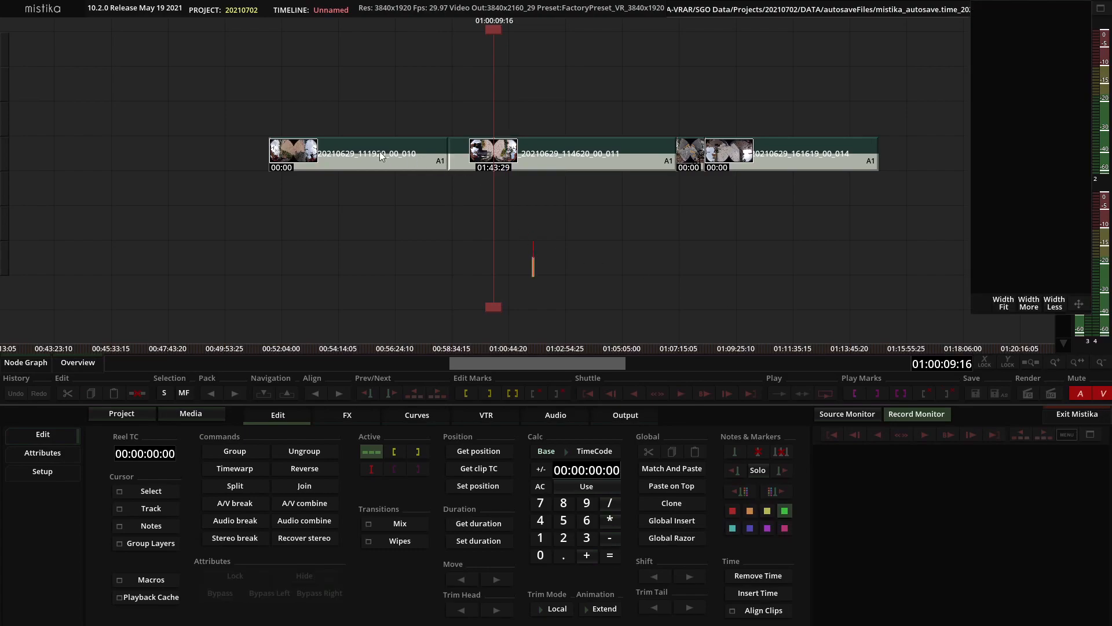
Duplicate the dual-fisheye 20210629 clips onto the track directly beneath and align the copies with the start of the originals
{"action": "left_click_drag", "start_coordinate": [804, 200], "coordinate": [806, 198]}
{"action": "key", "text": "ctrl+c"}
{"action": "left_click", "coordinate": [301, 187]}
{"action": "key", "text": "ctrl+v"}
{"action": "left_click_drag", "start_coordinate": [313, 110], "coordinate": [804, 265]}
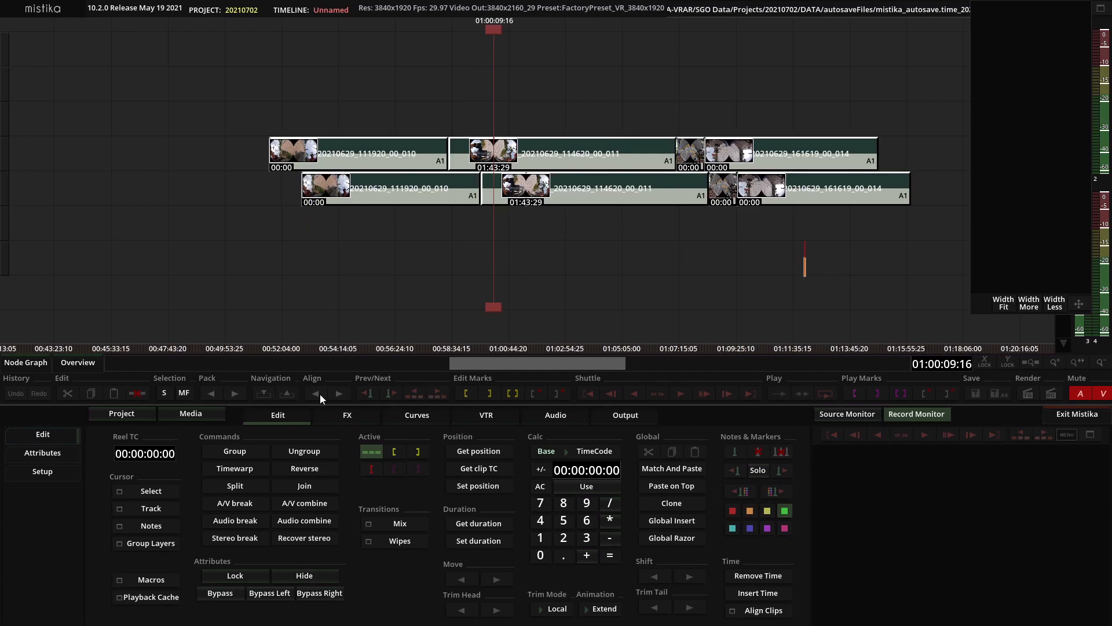
{"action": "left_click", "coordinate": [211, 393]}
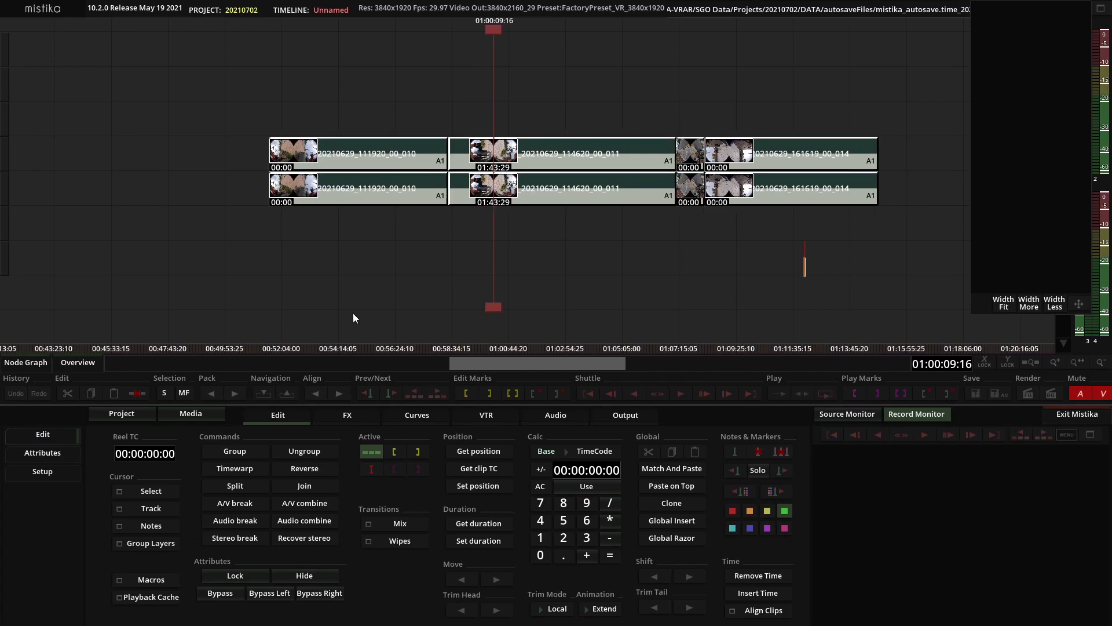
Check both copies of the dual-fisheye clips, view the stacked 20210629_114620_00_011 shot in the visual editor, and return to the timeline
{"action": "left_click", "coordinate": [353, 315]}
{"action": "left_click", "coordinate": [351, 146]}
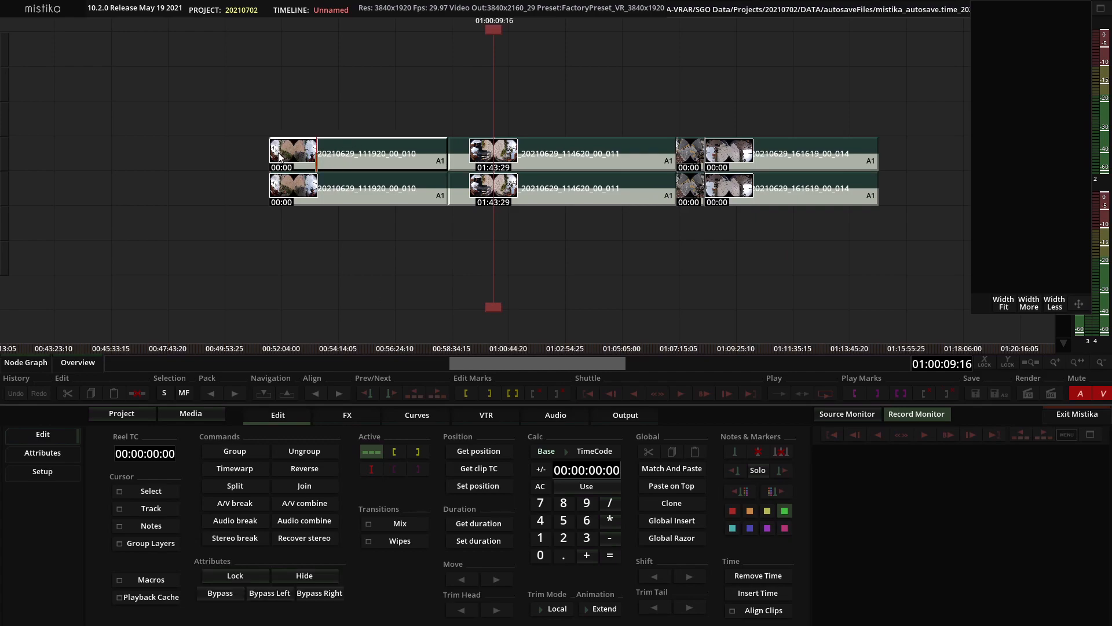
{"action": "left_click", "coordinate": [348, 188]}
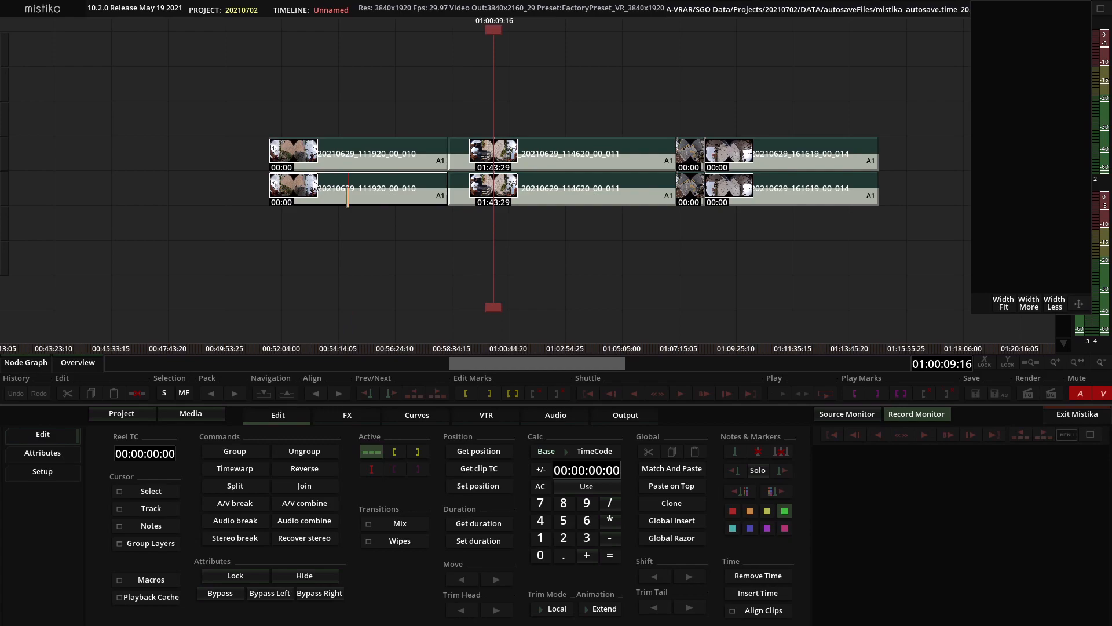
{"action": "scroll", "coordinate": [365, 265], "scroll_direction": "down", "scroll_amount": 2}
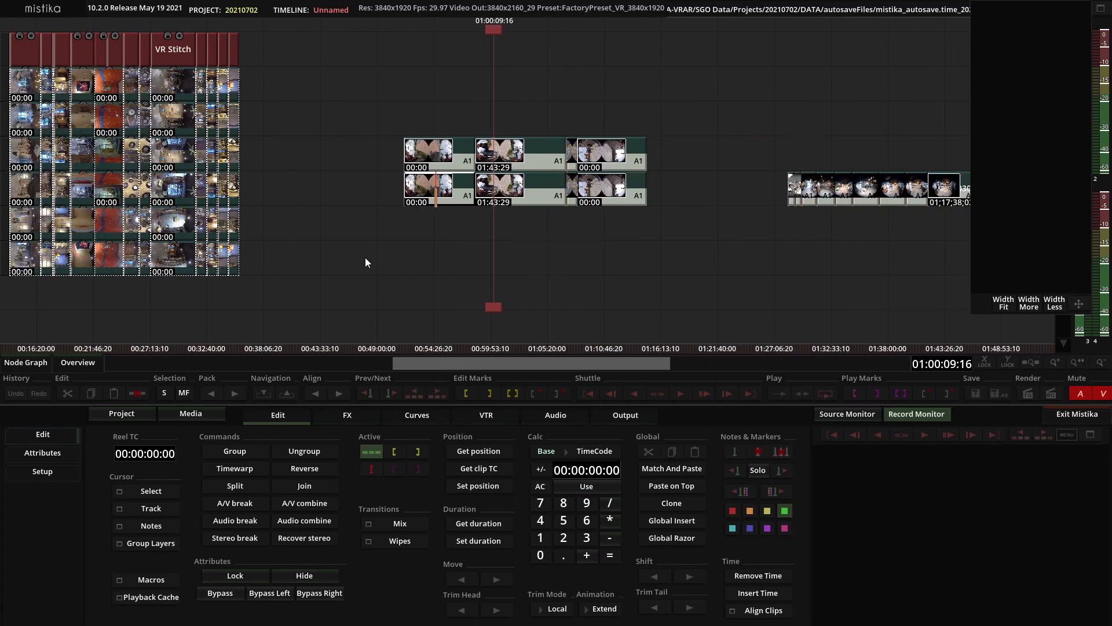
{"action": "left_click", "coordinate": [711, 158]}
{"action": "left_click", "coordinate": [631, 260]}
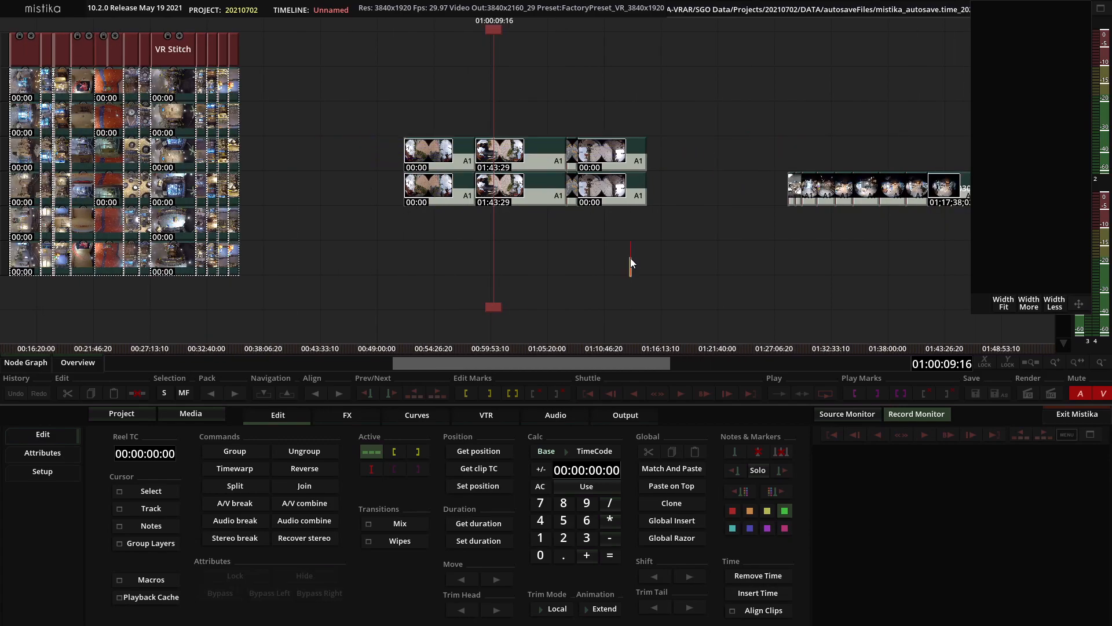
{"action": "double_click", "coordinate": [538, 155]}
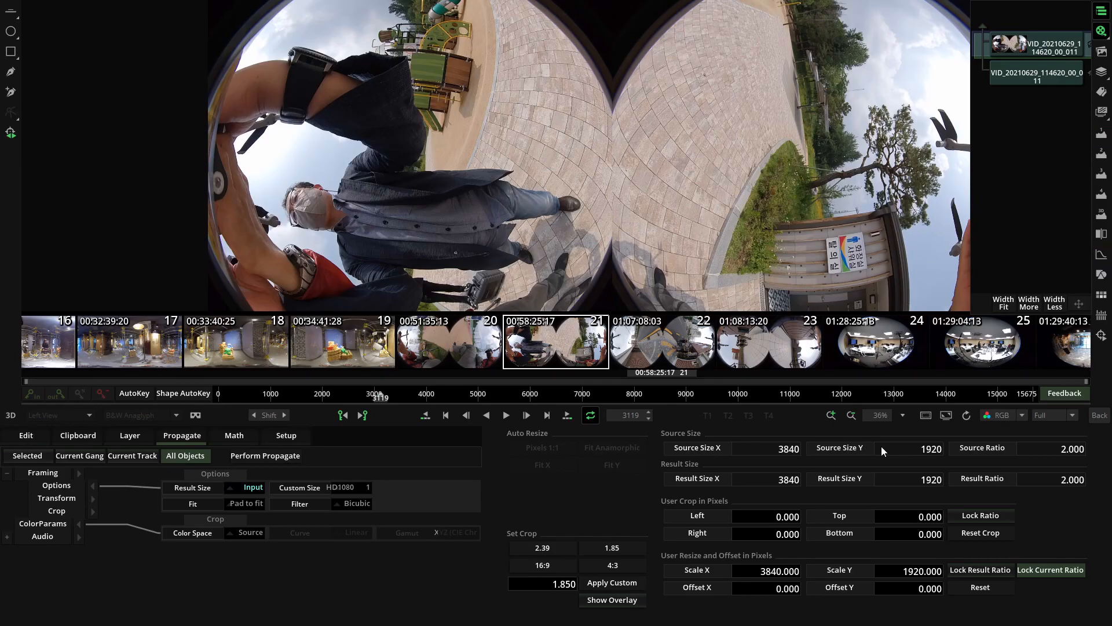
{"action": "key", "text": "Escape"}
Browse the CameraPresets folder in the Media Manager and place the Insta360OneX_3840x1920.grp preset beside the dual-fisheye clips on the timeline
{"action": "mouse_move", "coordinate": [350, 94]}
{"action": "left_mouse_down"}
{"action": "mouse_move", "coordinate": [628, 134]}
{"action": "mouse_move", "coordinate": [668, 158]}
{"action": "left_mouse_up"}
{"action": "left_click", "coordinate": [506, 290]}
{"action": "left_click", "coordinate": [216, 411]}
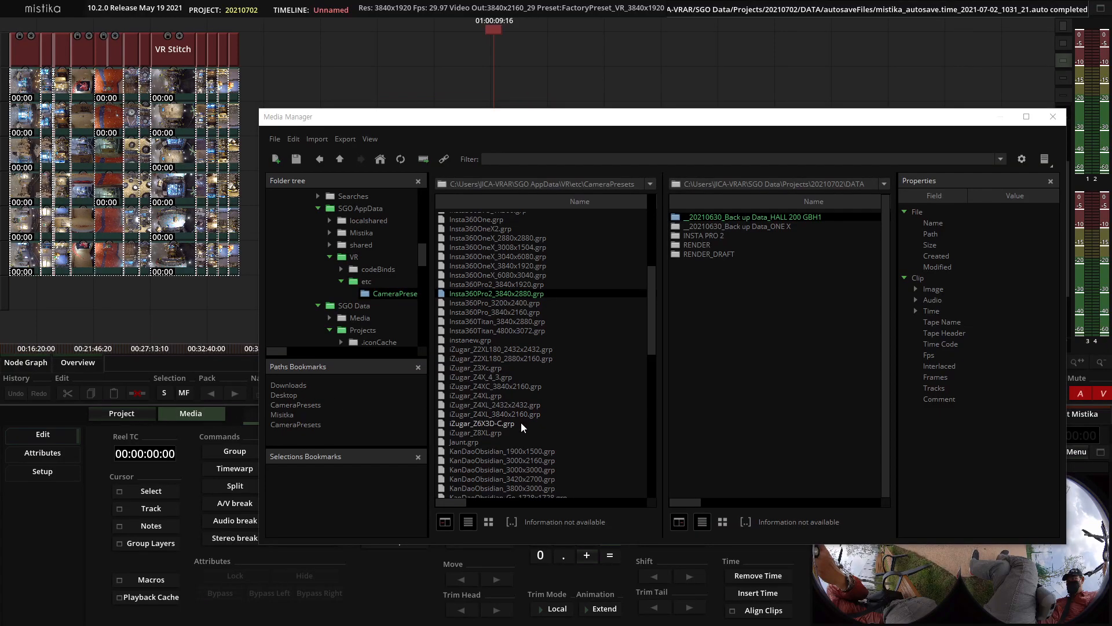
{"action": "scroll", "coordinate": [520, 422], "scroll_direction": "down", "scroll_amount": 2}
{"action": "scroll", "coordinate": [521, 423], "scroll_direction": "down", "scroll_amount": 8}
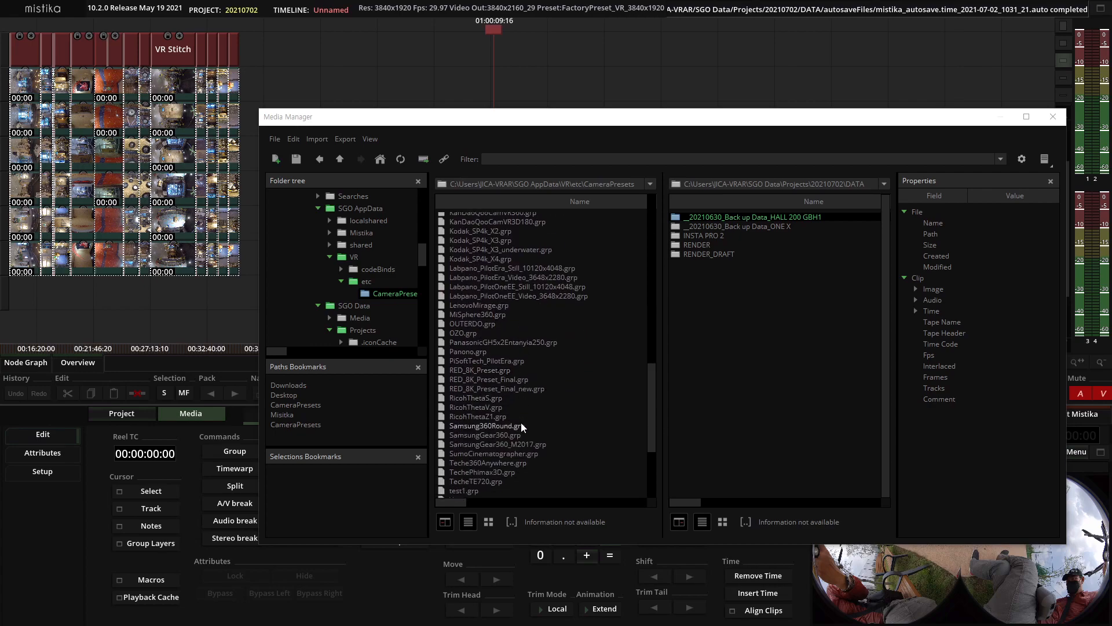
{"action": "scroll", "coordinate": [521, 423], "scroll_direction": "up", "scroll_amount": 10}
{"action": "left_click", "coordinate": [502, 346]}
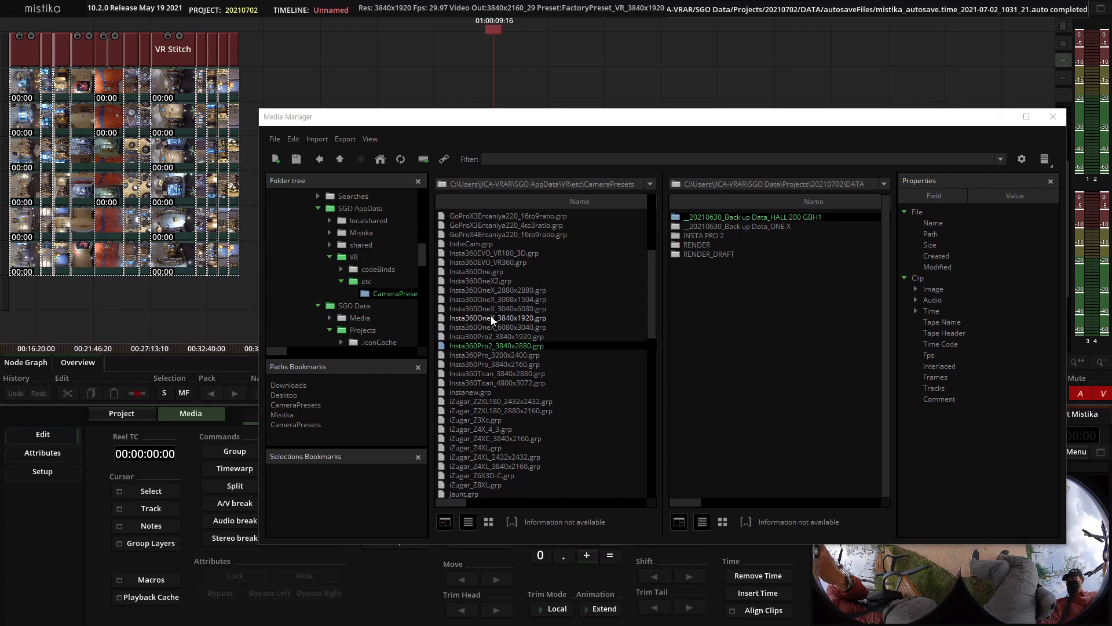
{"action": "left_click_drag", "start_coordinate": [555, 116], "coordinate": [556, 346]}
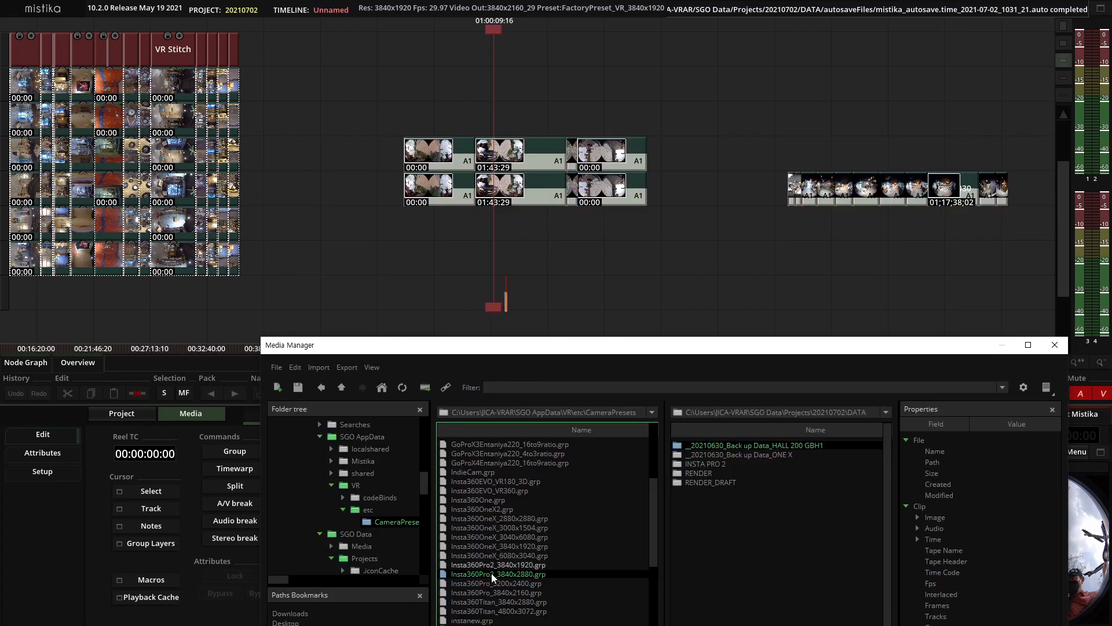
{"action": "left_click_drag", "start_coordinate": [512, 546], "coordinate": [690, 159]}
Close the Media Manager and apply the Insta360 One X preset as a VR Stitch above every duplicated clip pair
{"action": "left_click", "coordinate": [1055, 345]}
{"action": "key", "text": "Delete"}
{"action": "key", "text": "ctrl+shift+v"}
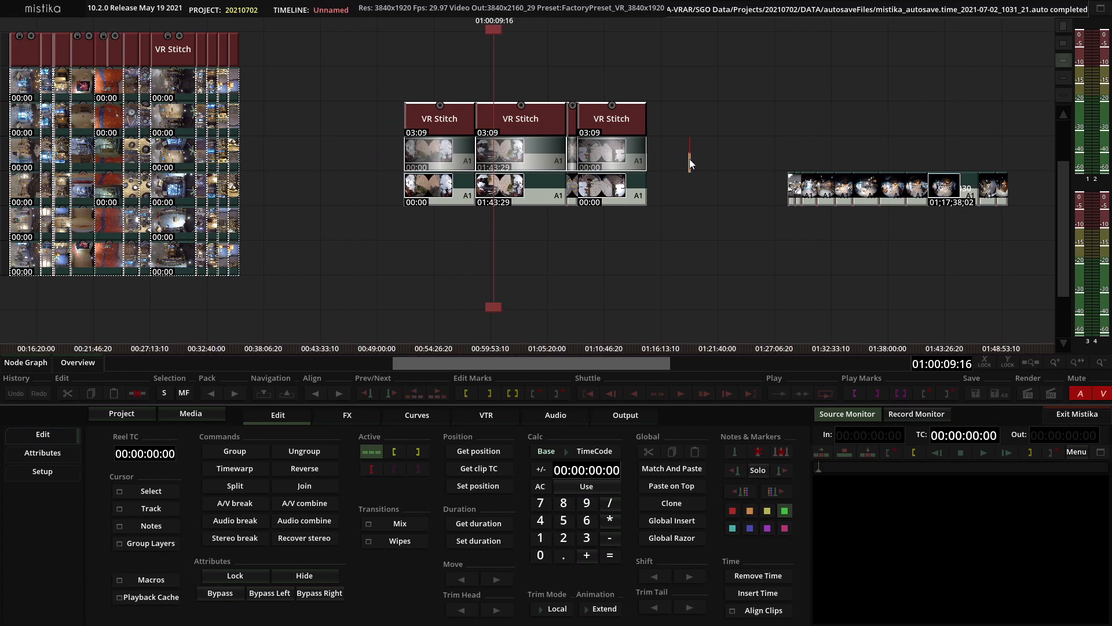
Lock the VR Stitch stacks of the dual-fisheye clips and release the lock again
{"action": "left_click", "coordinate": [235, 576]}
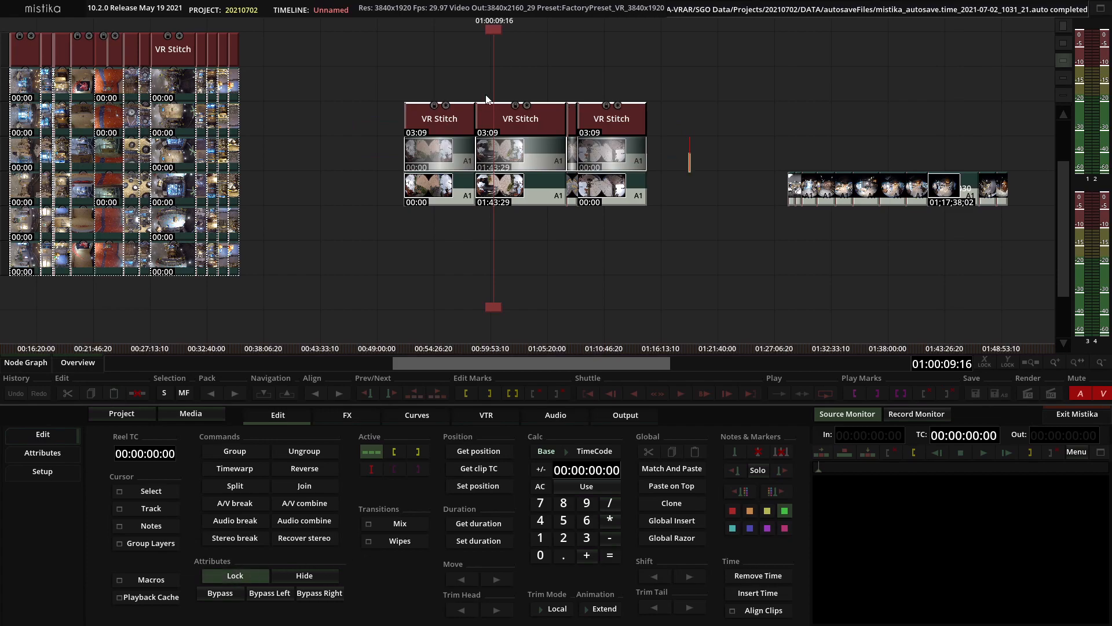
{"action": "left_click", "coordinate": [453, 119]}
{"action": "left_click", "coordinate": [454, 160]}
{"action": "left_click", "coordinate": [234, 575]}
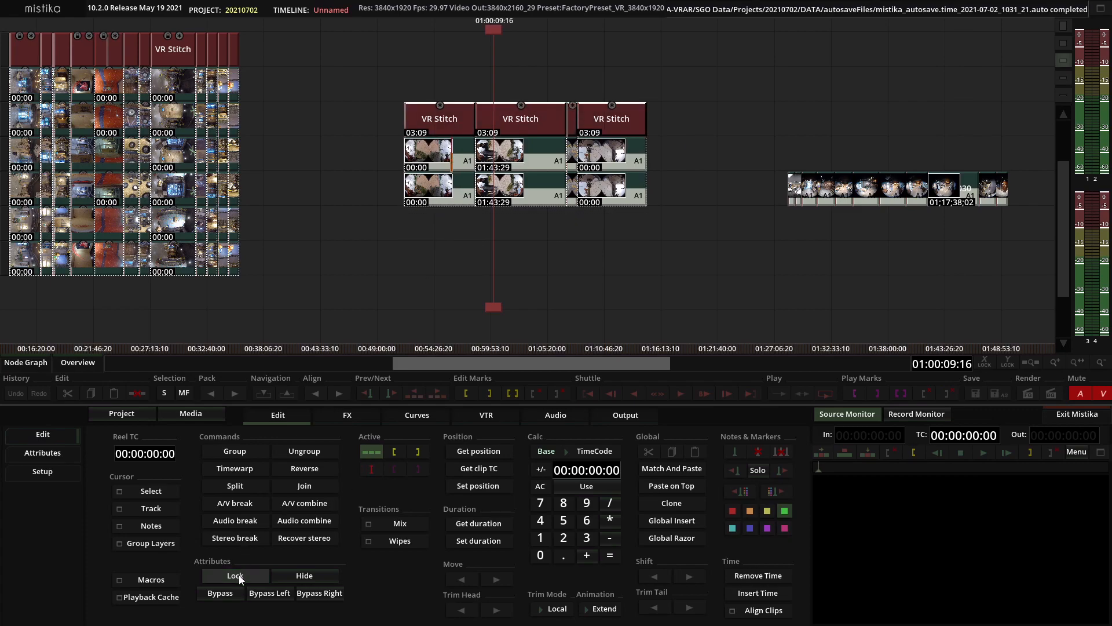
{"action": "left_click", "coordinate": [513, 255]}
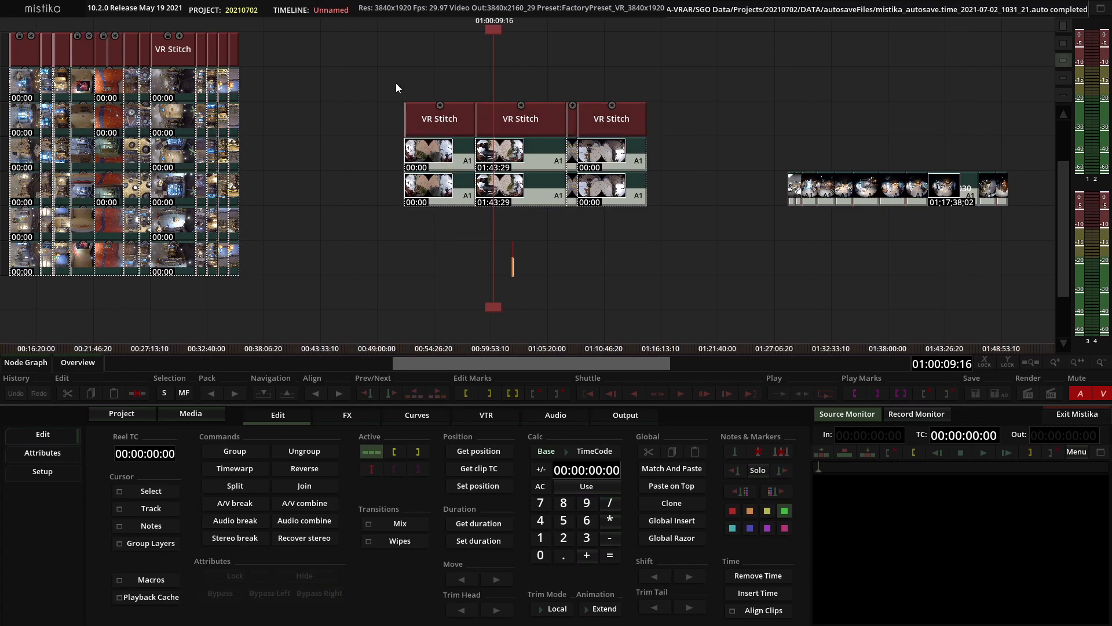
Open the VR Stitch effect of the 20210629_114620_00_011 shot and go to frame 6043
{"action": "scroll", "coordinate": [396, 83], "scroll_direction": "down", "scroll_amount": 1}
{"action": "scroll", "coordinate": [397, 95], "scroll_direction": "down", "scroll_amount": 1}
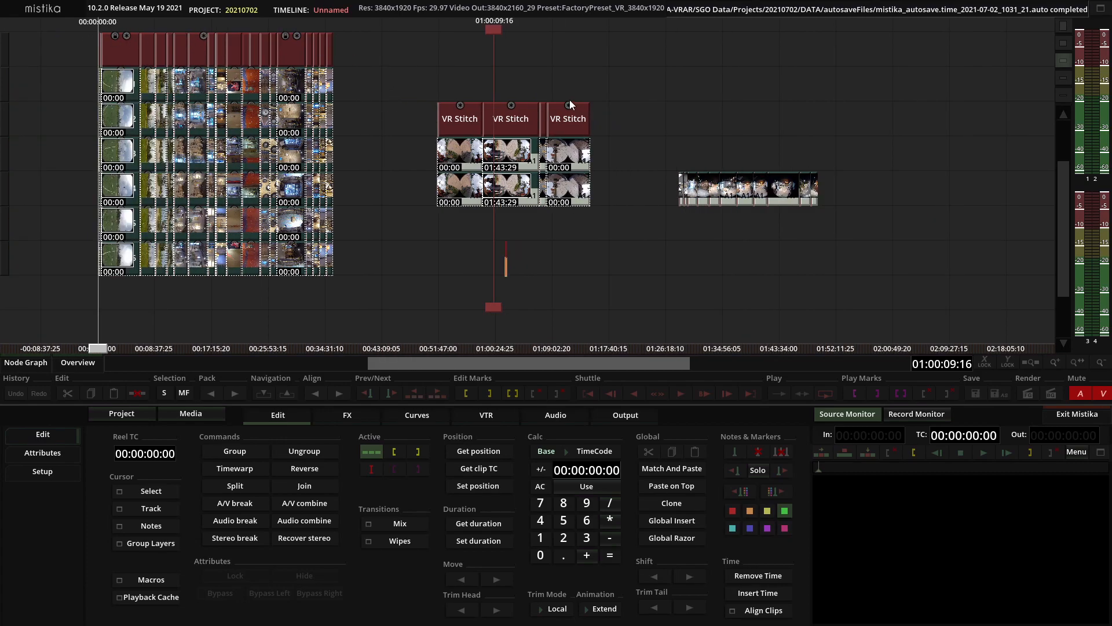
{"action": "double_click", "coordinate": [498, 120]}
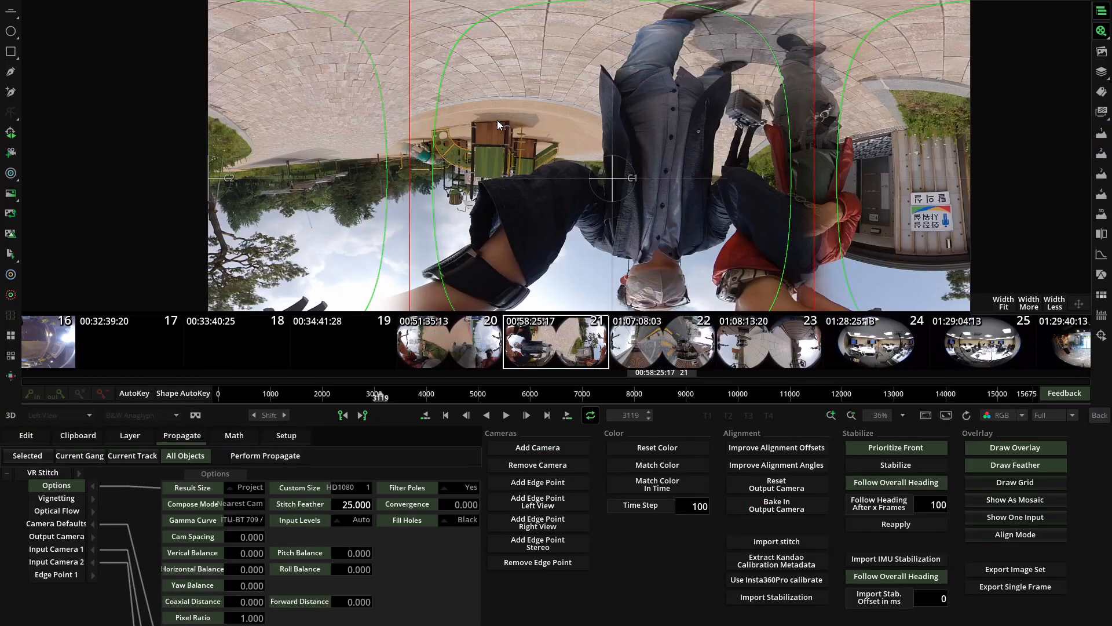
{"action": "left_click", "coordinate": [533, 397]}
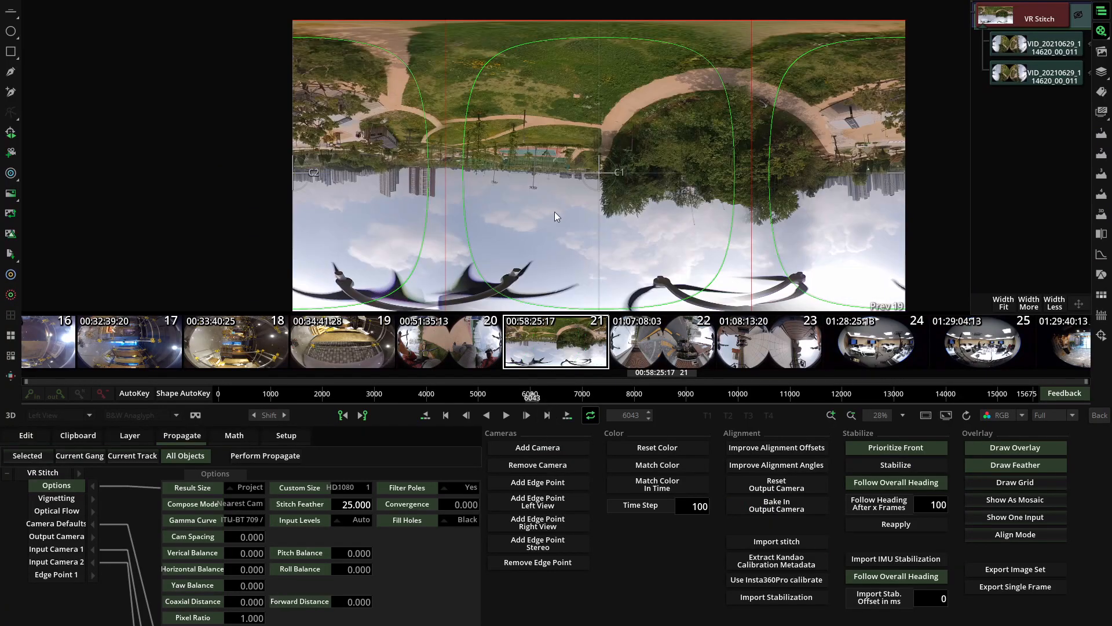
Rotate the stitched panorama so that the sky is up and the horizon is level
{"action": "left_click_drag", "start_coordinate": [597, 151], "coordinate": [654, 125]}
{"action": "left_click_drag", "start_coordinate": [551, 141], "coordinate": [543, 145]}
{"action": "left_click_drag", "start_coordinate": [675, 152], "coordinate": [673, 151]}
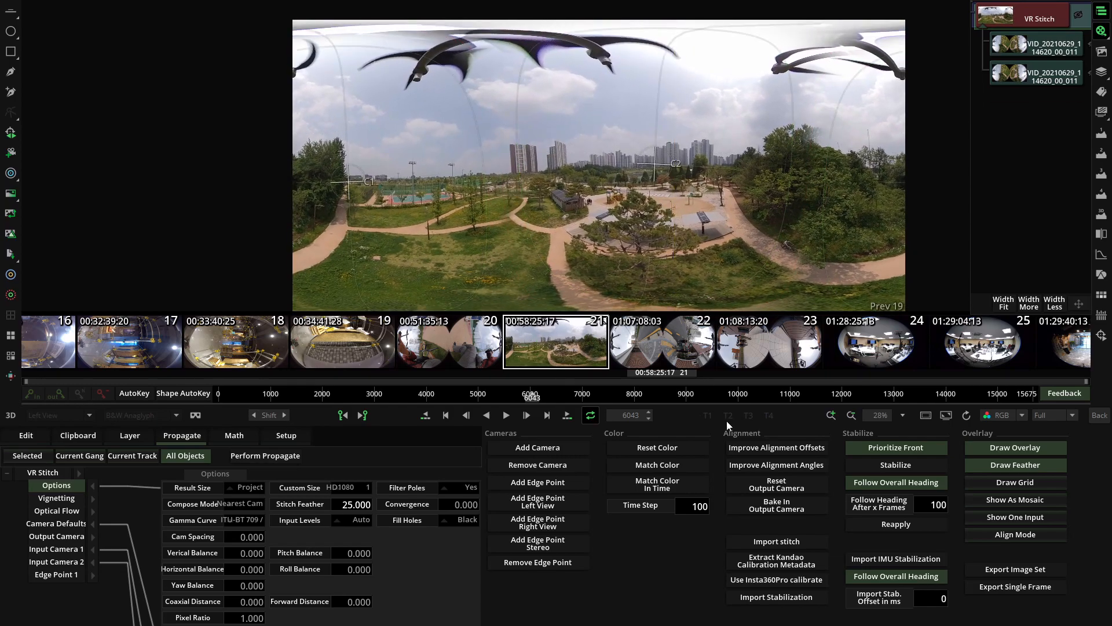
Try Improve Alignment Offsets on the two-camera stitch, inspect the seam, and undo the adjustment
{"action": "left_click", "coordinate": [755, 449]}
{"action": "scroll", "coordinate": [520, 231], "scroll_direction": "up", "scroll_amount": 4}
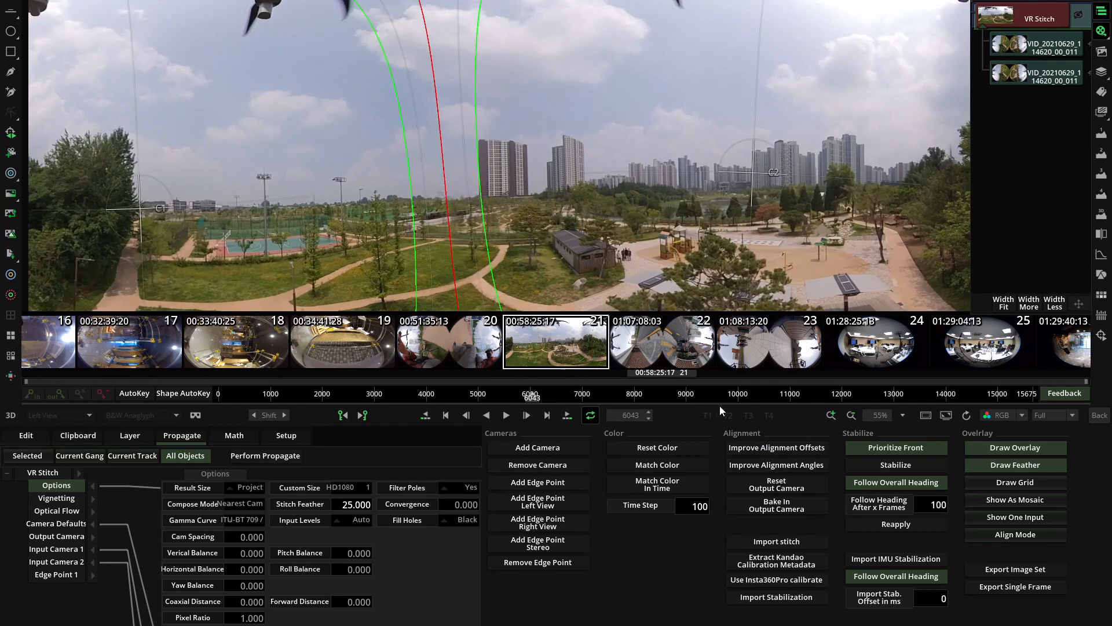
{"action": "key", "text": "ctrl+z"}
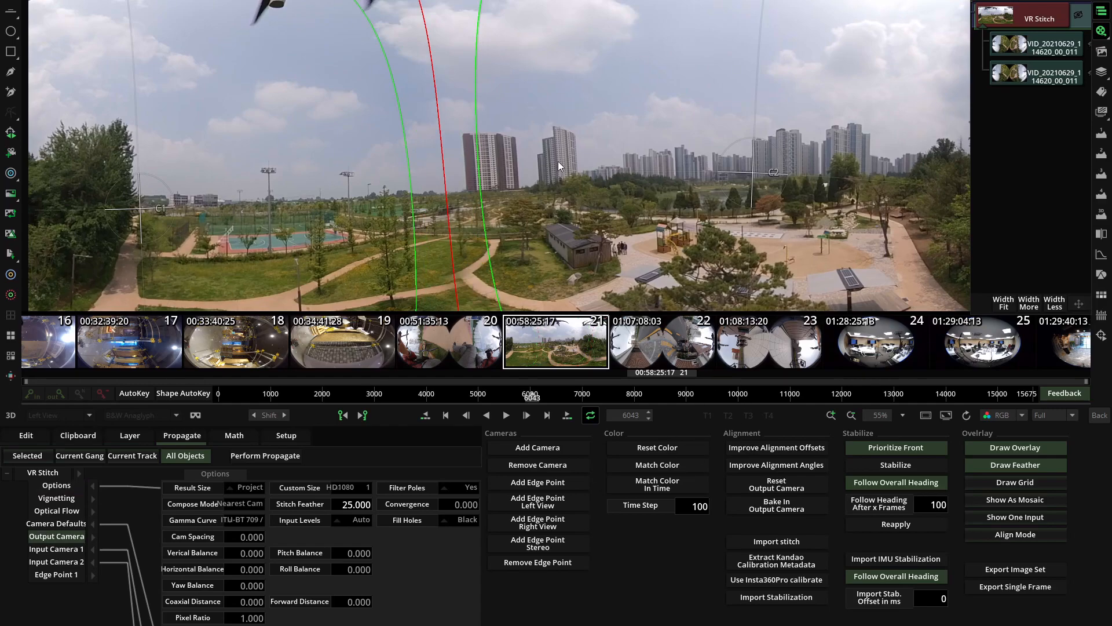
Run Improve Alignment Offsets and Improve Alignment Angles twice in turn, inspecting the seam between the two cameras
{"action": "left_click", "coordinate": [804, 450]}
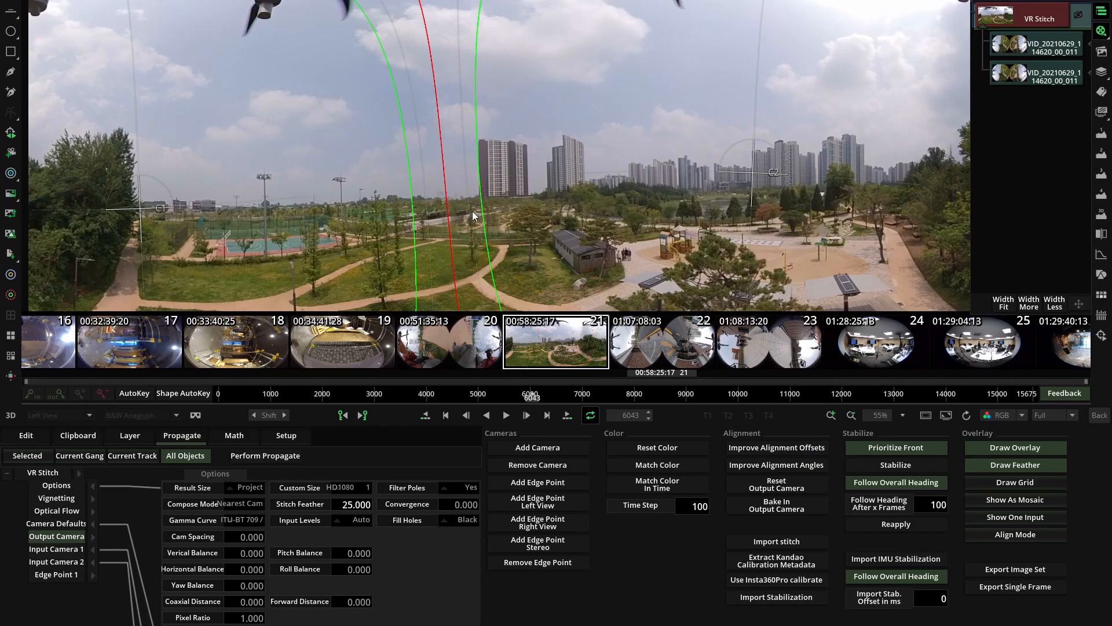
{"action": "left_click", "coordinate": [782, 465]}
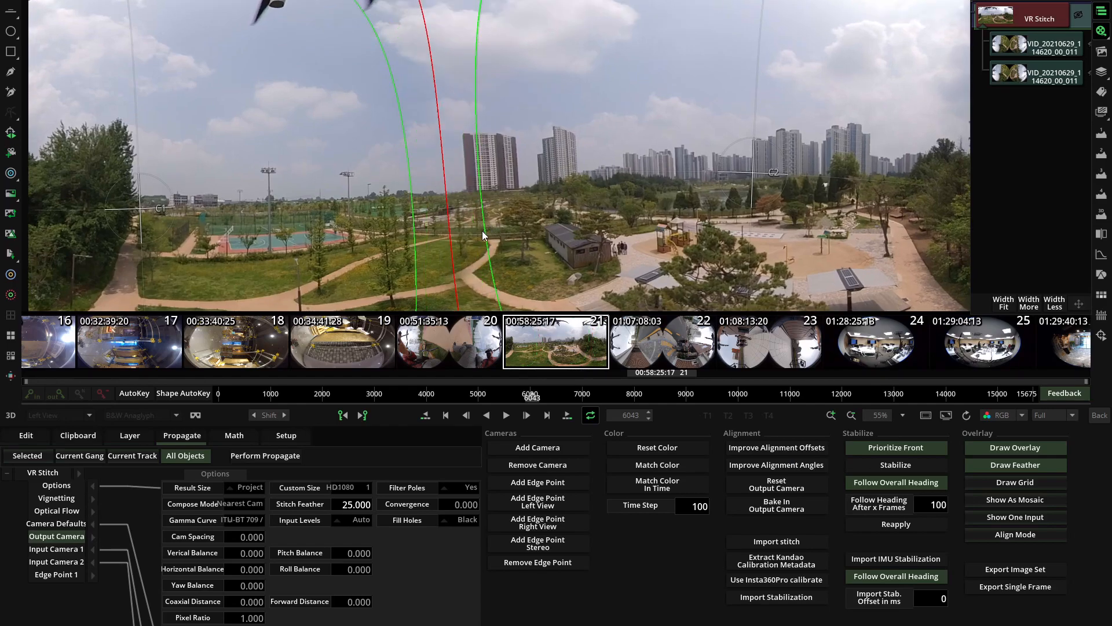
{"action": "scroll", "coordinate": [482, 231], "scroll_direction": "up", "scroll_amount": 1}
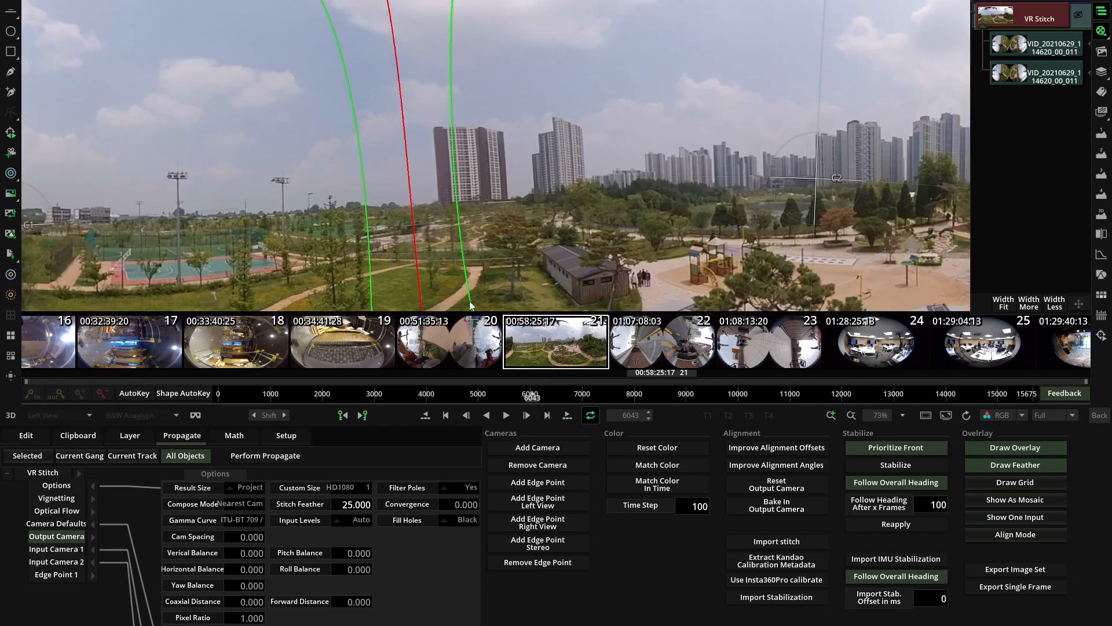
{"action": "left_click", "coordinate": [776, 449]}
{"action": "left_click", "coordinate": [818, 467]}
Set the Compose Mode to OF Warp Nearest Camera, inspect the seam near the tall buildings, and select the VR Stitch parameter group
{"action": "left_click", "coordinate": [243, 505]}
{"action": "left_click", "coordinate": [251, 493]}
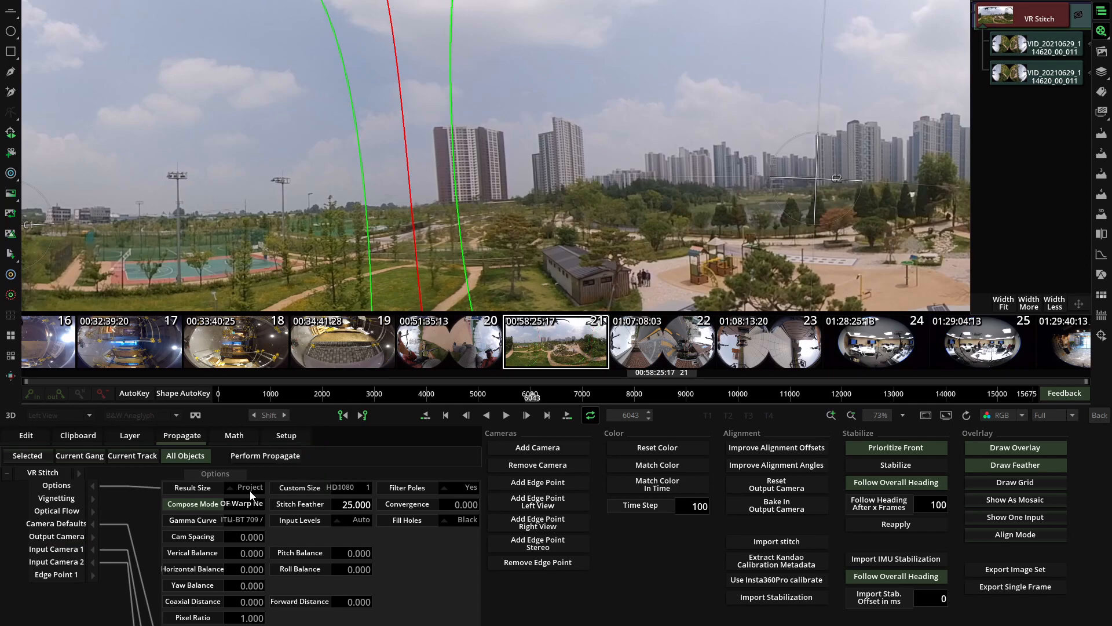
{"action": "scroll", "coordinate": [400, 278], "scroll_direction": "up", "scroll_amount": 3}
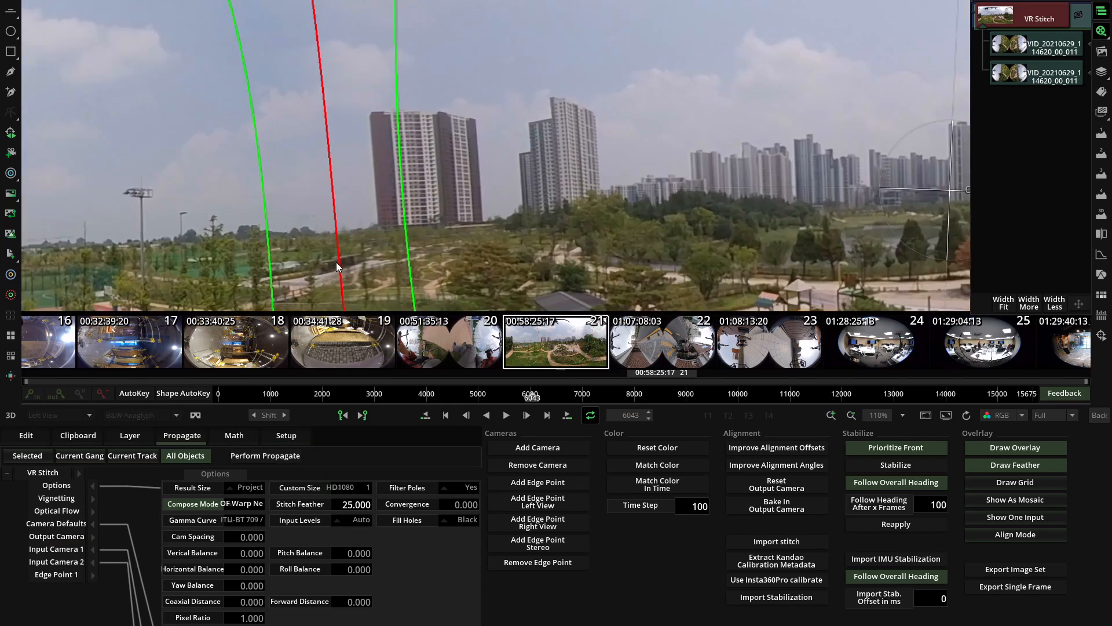
{"action": "scroll", "coordinate": [369, 271], "scroll_direction": "down", "scroll_amount": 5}
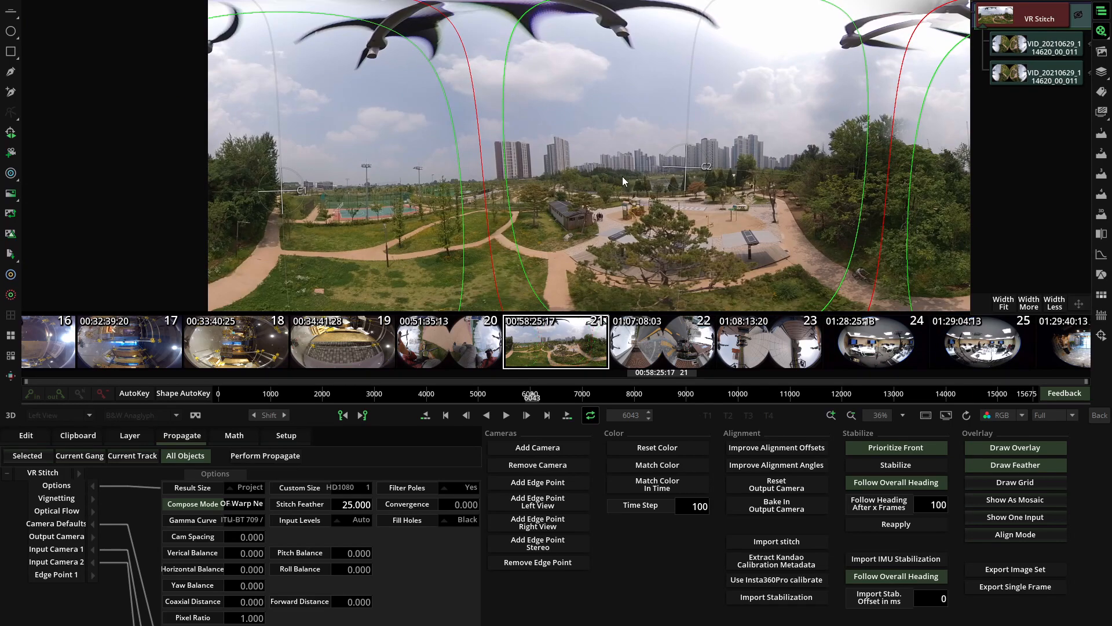
{"action": "left_click", "coordinate": [54, 475]}
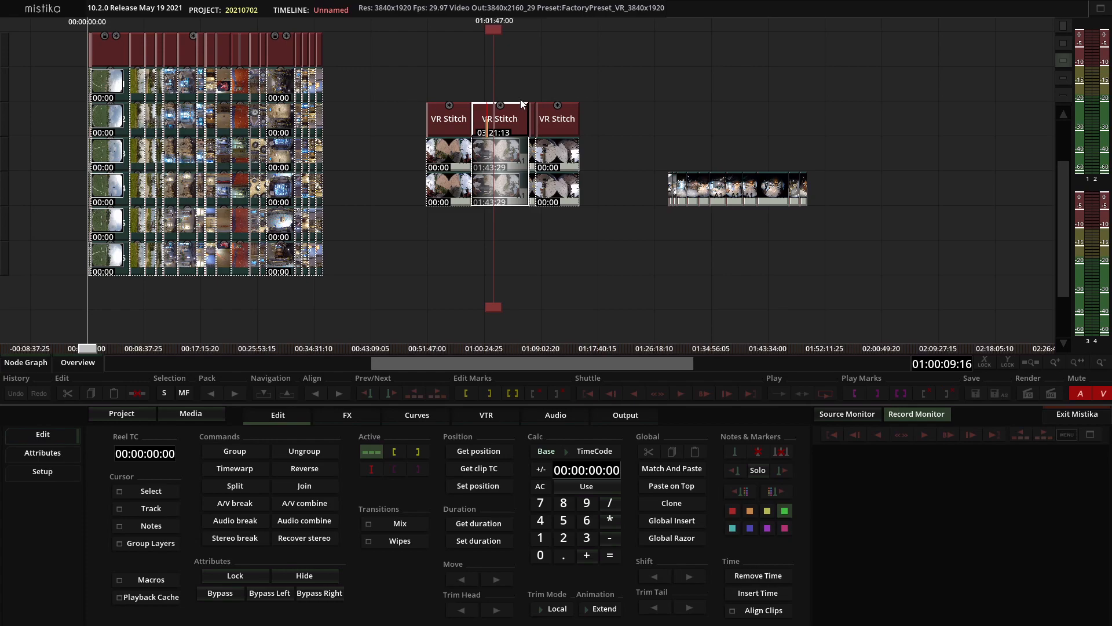
Review the stitched panoramas of the middle and first two-camera VR Stitch stacks, returning to the timeline after each
{"action": "left_click", "coordinate": [696, 155]}
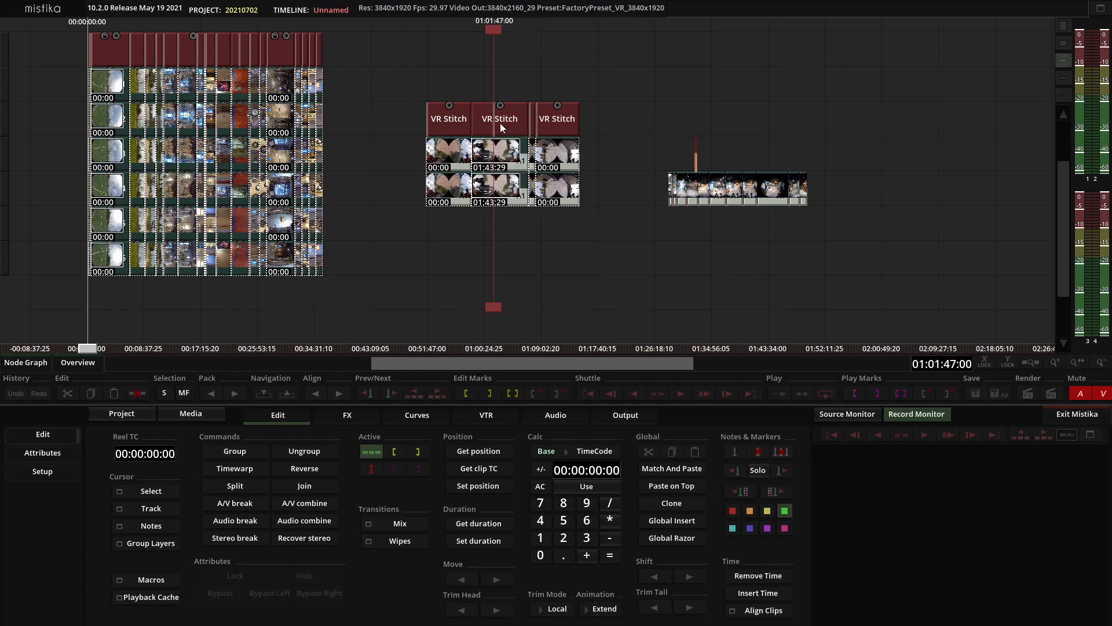
{"action": "double_click", "coordinate": [500, 124]}
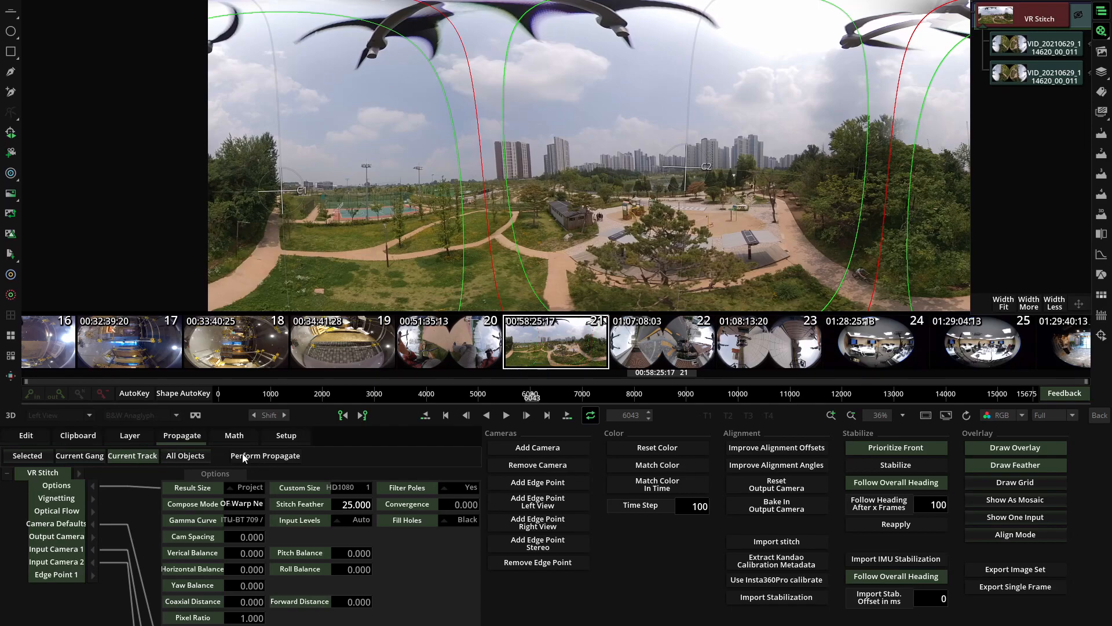
{"action": "left_click", "coordinate": [1100, 414]}
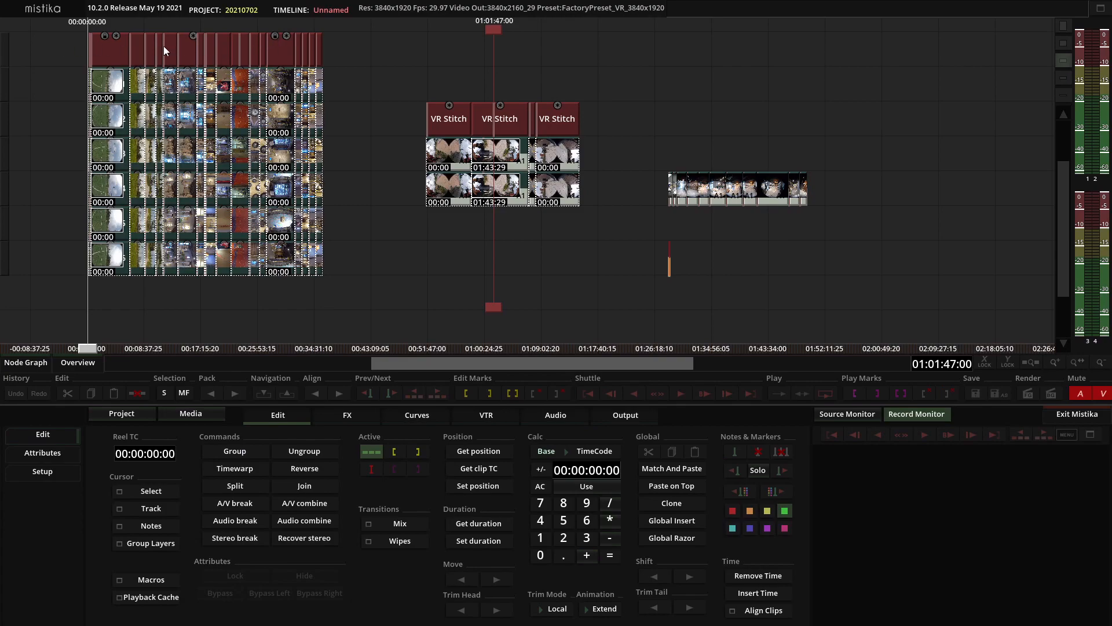
{"action": "double_click", "coordinate": [450, 123]}
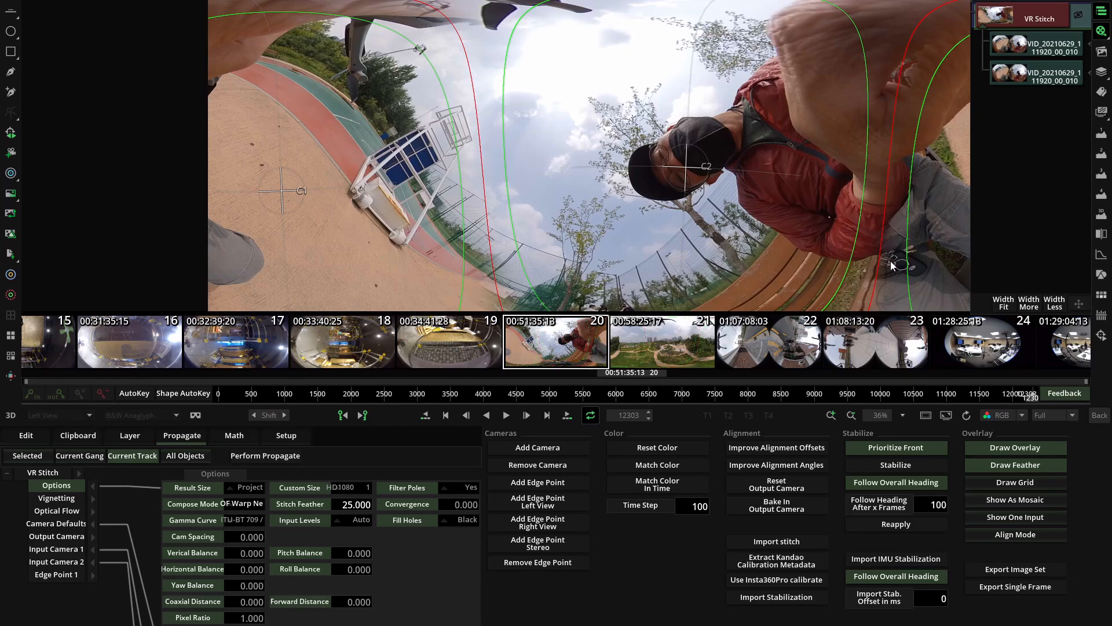
{"action": "left_click", "coordinate": [1100, 415]}
Select all six-camera and two-camera VR Stitch stacks, excluding the separate clips at the end, and set the edit marks around the selection
{"action": "left_click_drag", "start_coordinate": [494, 307], "coordinate": [643, 300]}
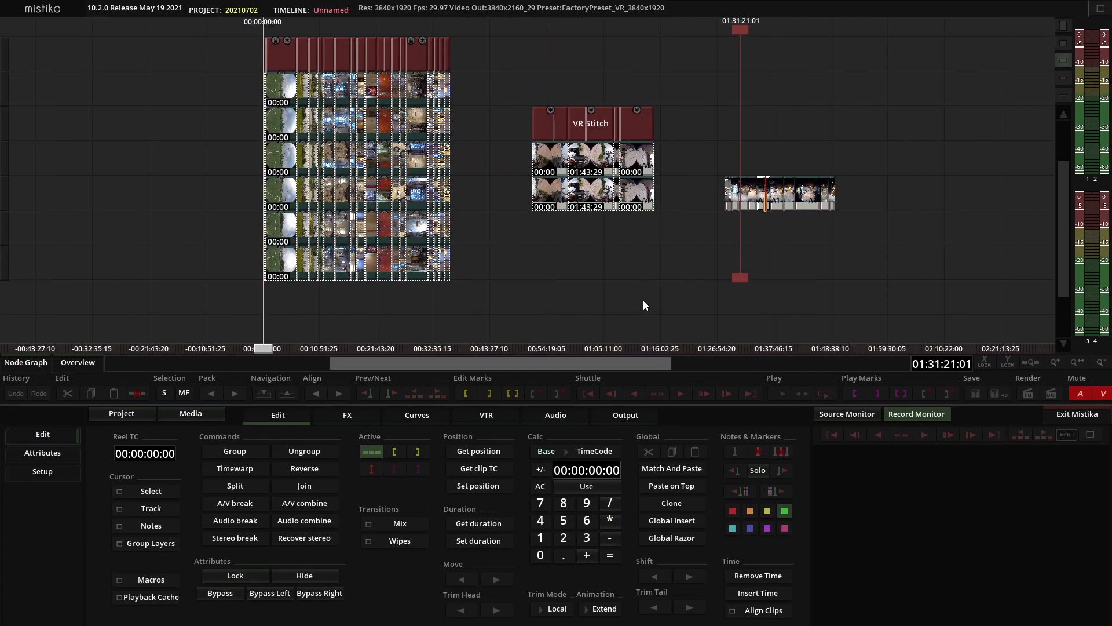
{"action": "left_click_drag", "start_coordinate": [740, 278], "coordinate": [548, 283]}
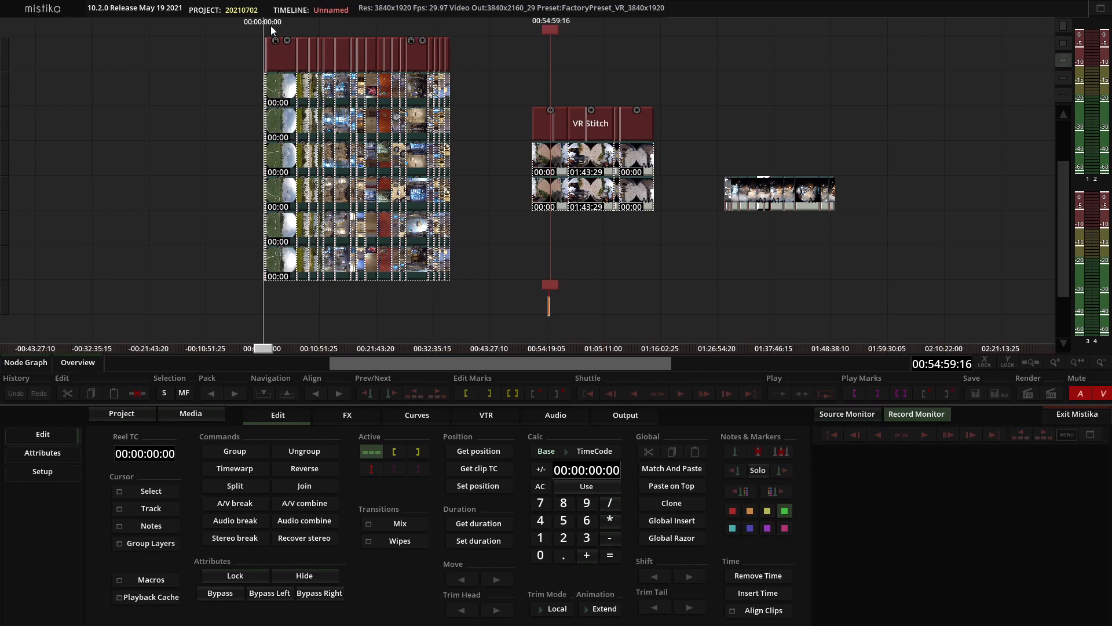
{"action": "left_click_drag", "start_coordinate": [247, 22], "coordinate": [668, 301]}
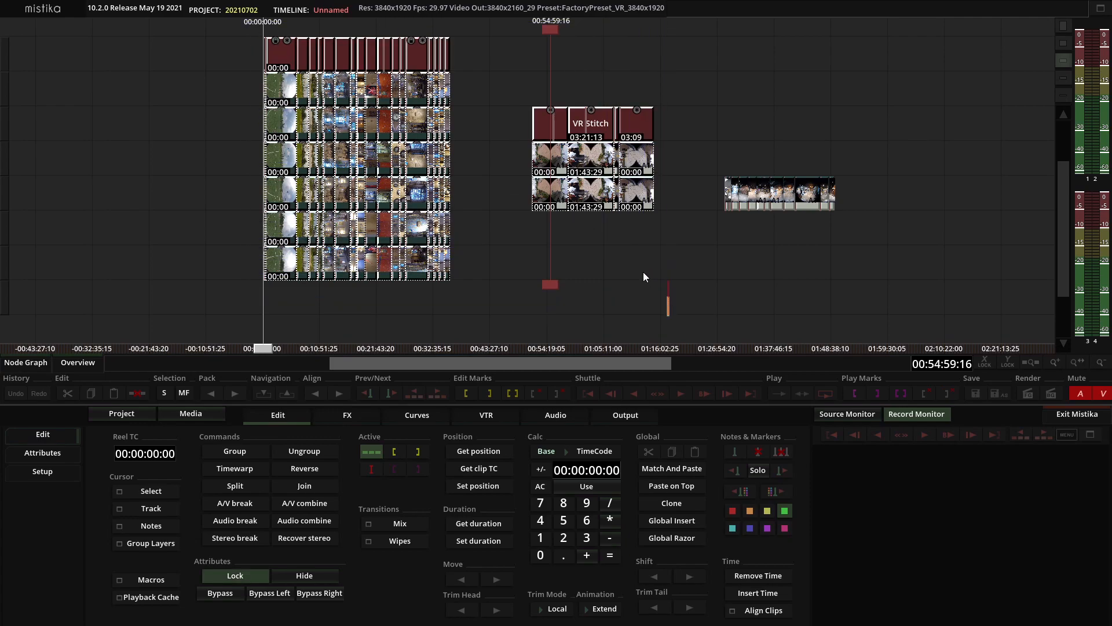
{"action": "left_click_drag", "start_coordinate": [194, 27], "coordinate": [683, 308]}
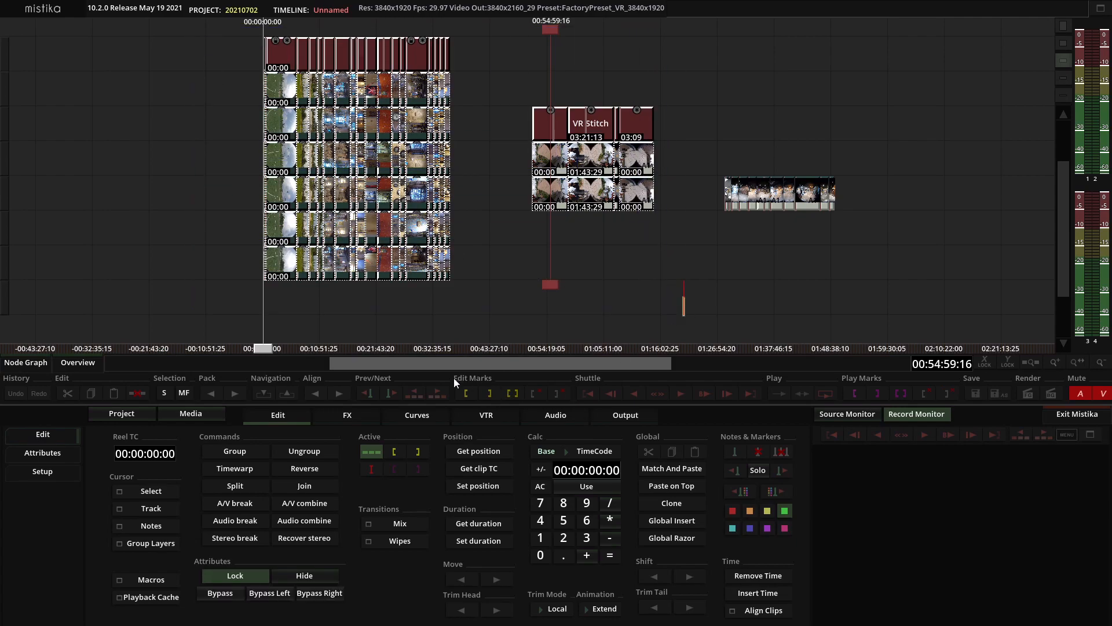
{"action": "left_click", "coordinate": [511, 394]}
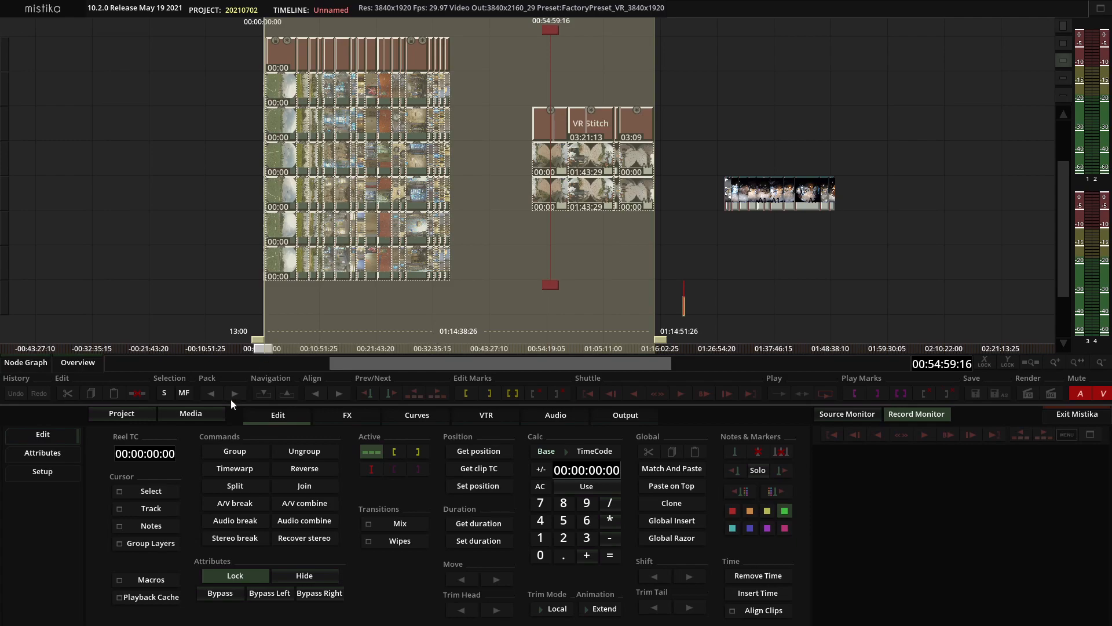
Configure the render output as a Quicktime movie with MOV ProRes encoding and audio disabled
{"action": "left_click", "coordinate": [620, 417]}
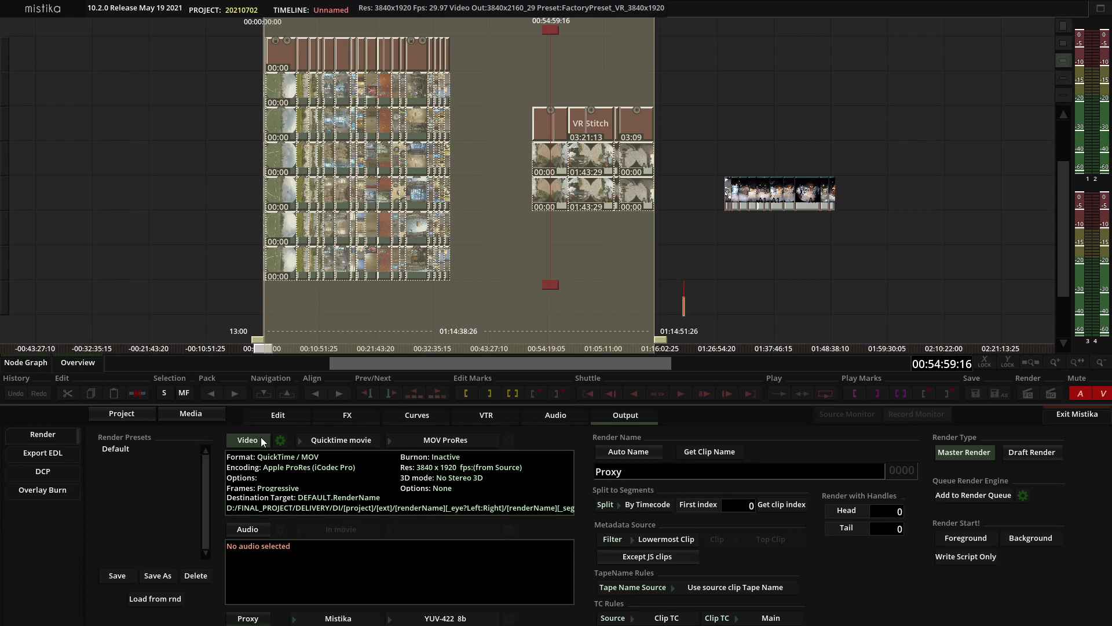
{"action": "left_click", "coordinate": [256, 526]}
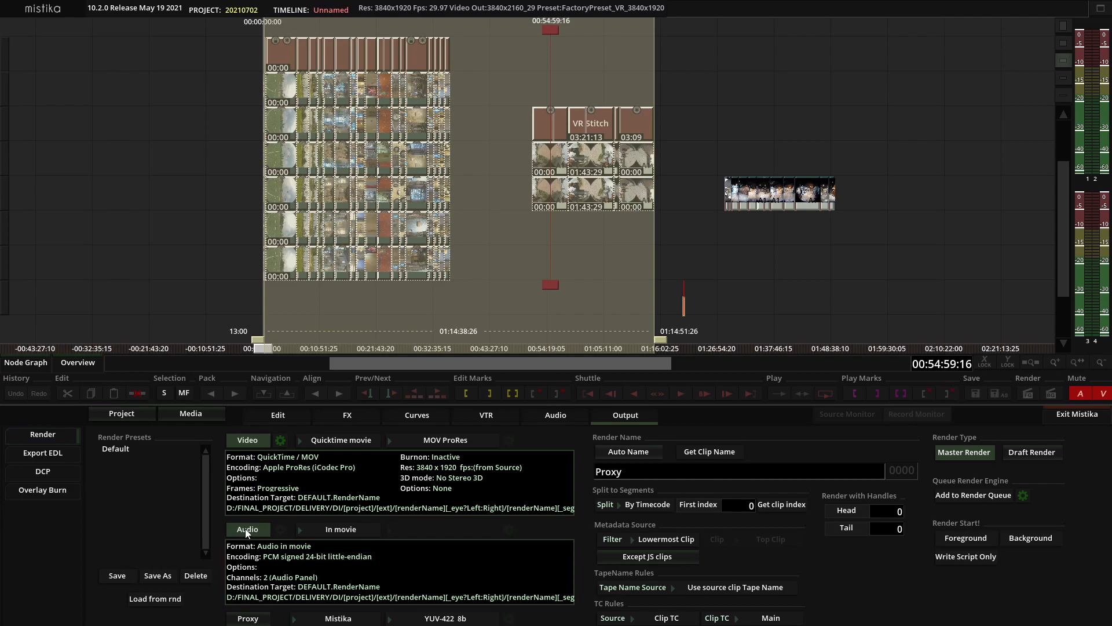
{"action": "left_click", "coordinate": [245, 530]}
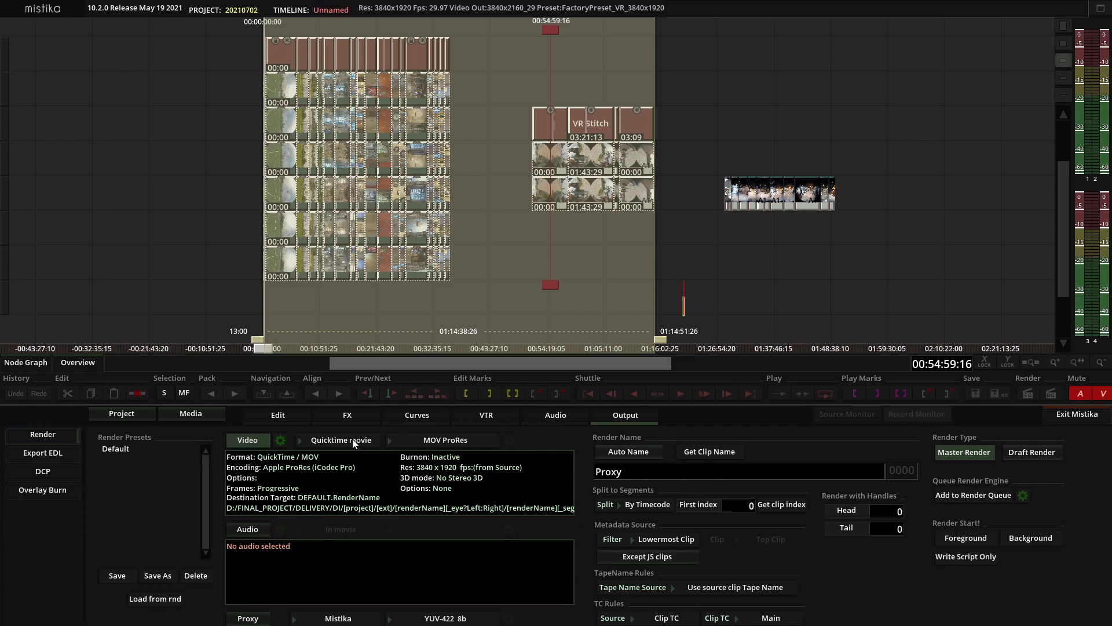
{"action": "left_click", "coordinate": [335, 443]}
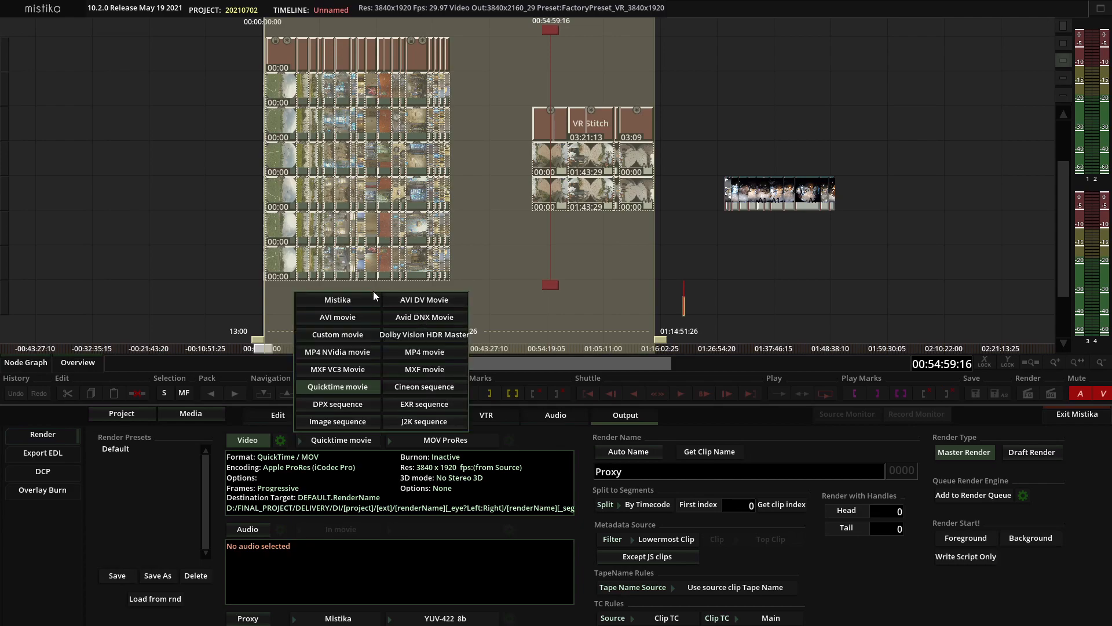
{"action": "left_click", "coordinate": [367, 386]}
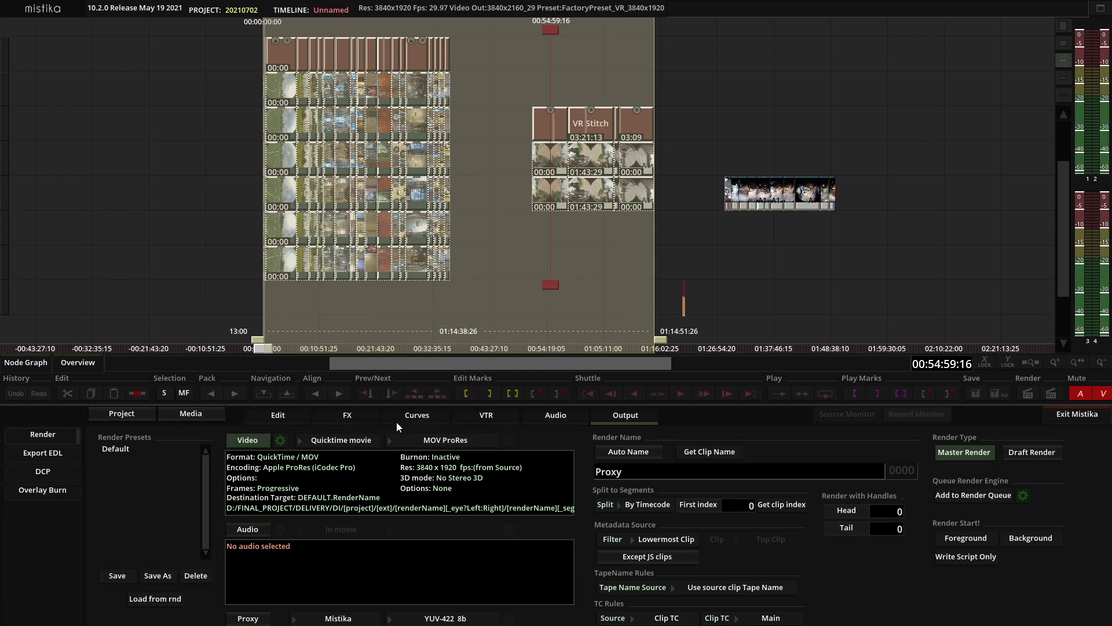
{"action": "left_click", "coordinate": [431, 442]}
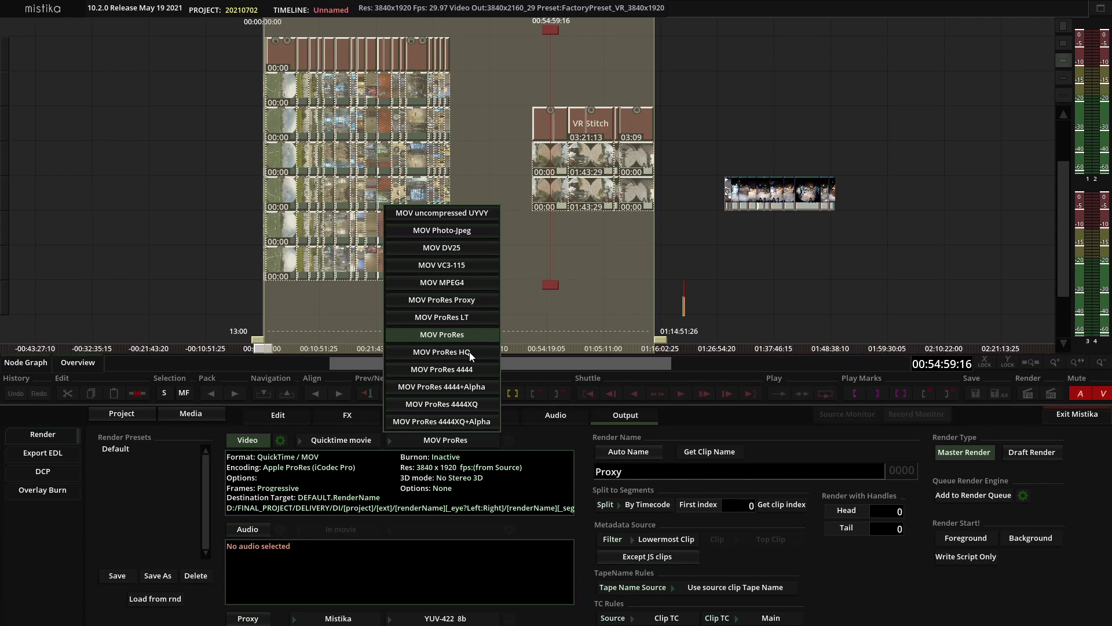
{"action": "left_click", "coordinate": [425, 336]}
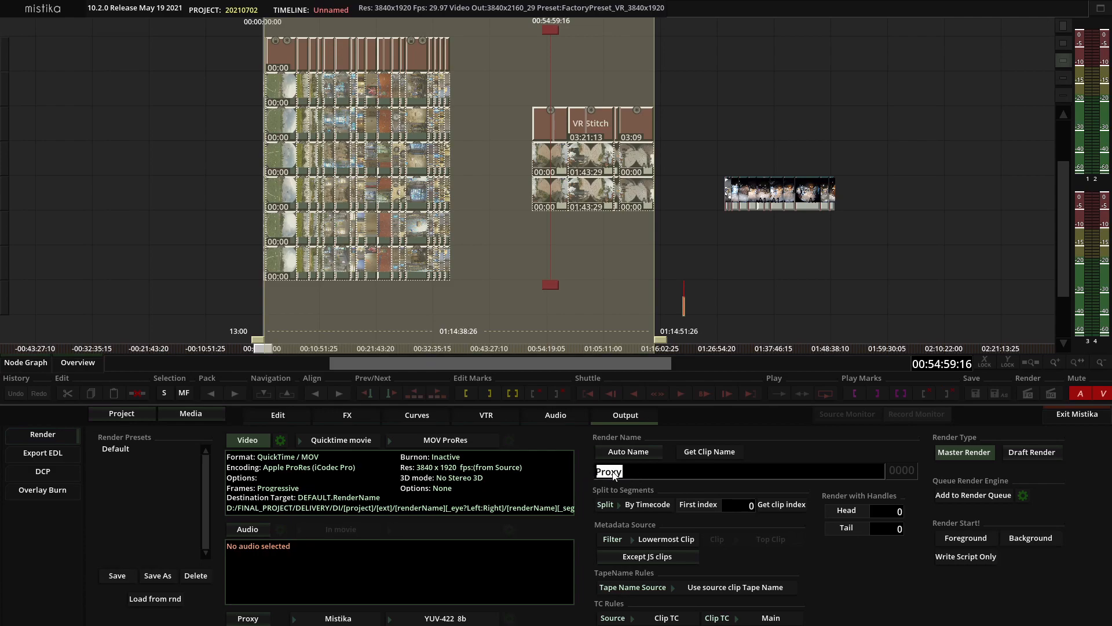
Keep the render name Proxy, split segments By Timecode, and start a foreground render that processes the edit marks
{"action": "left_click", "coordinate": [647, 473]}
{"action": "left_click", "coordinate": [654, 505]}
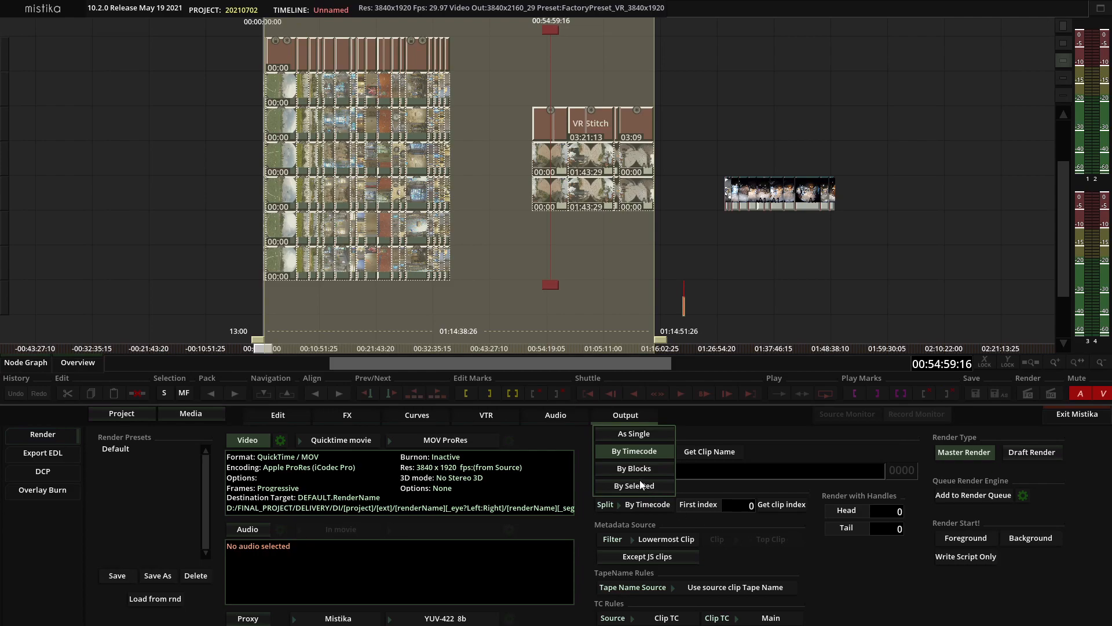
{"action": "left_click", "coordinate": [640, 449]}
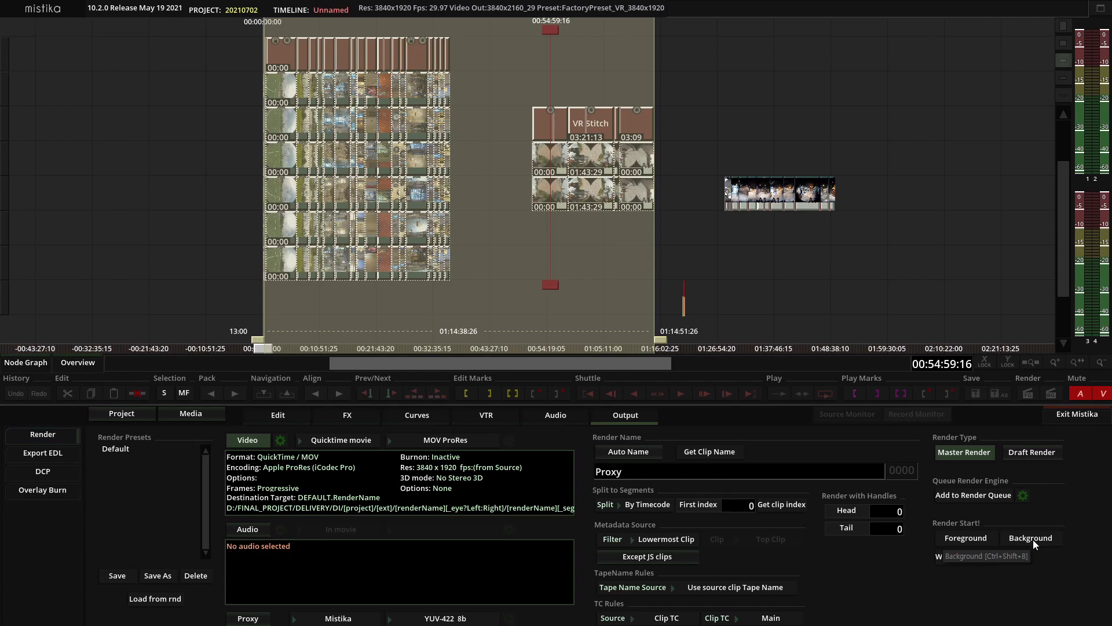
{"action": "left_click", "coordinate": [980, 540]}
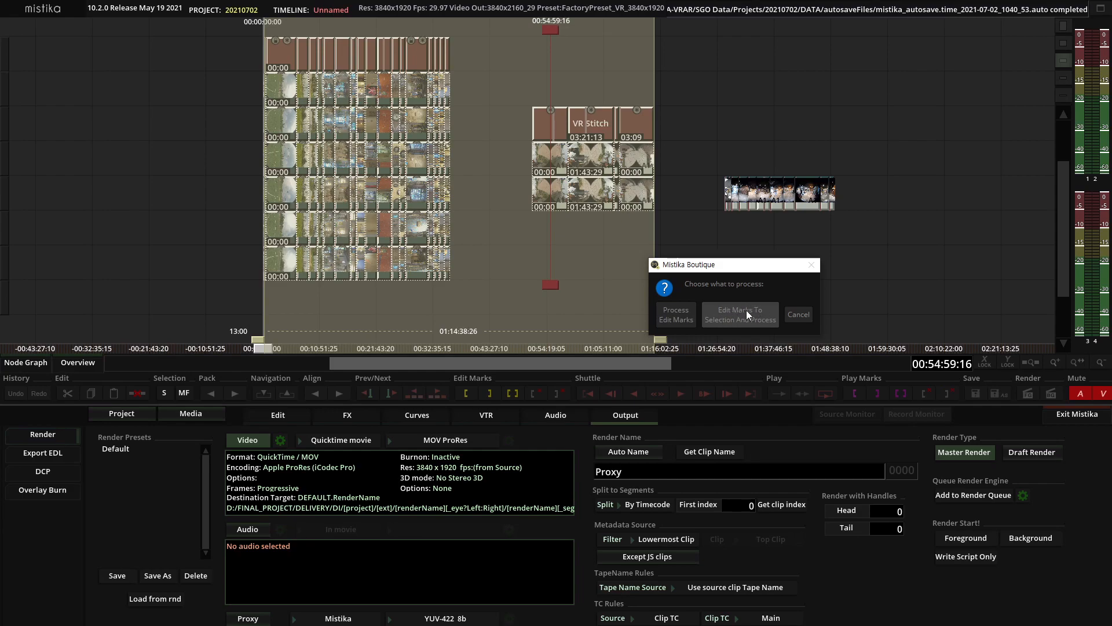
{"action": "left_click", "coordinate": [683, 314]}
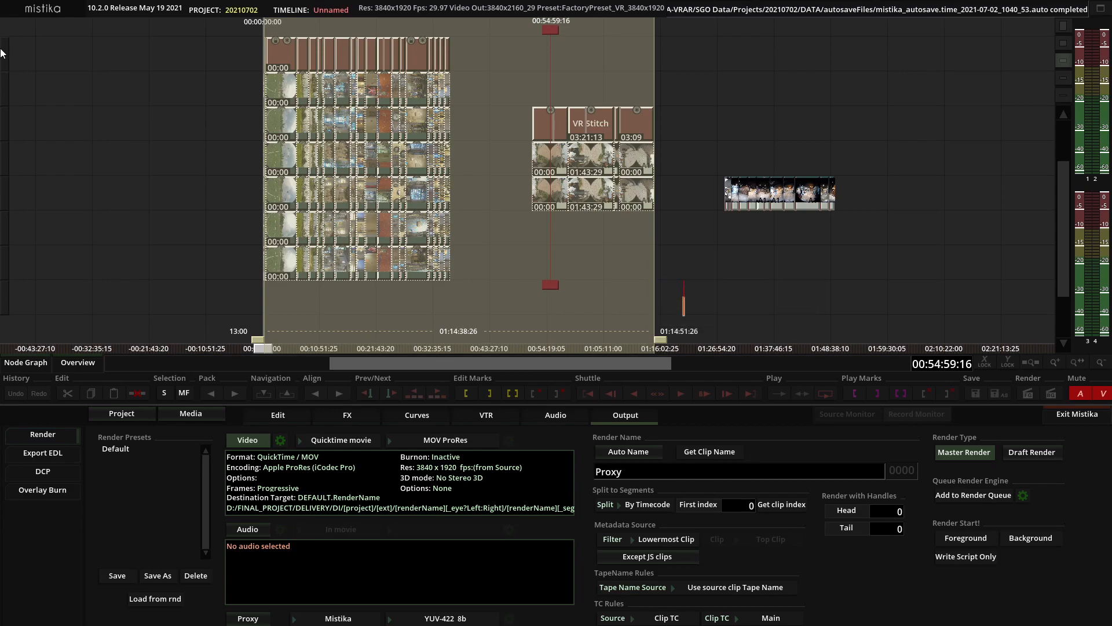